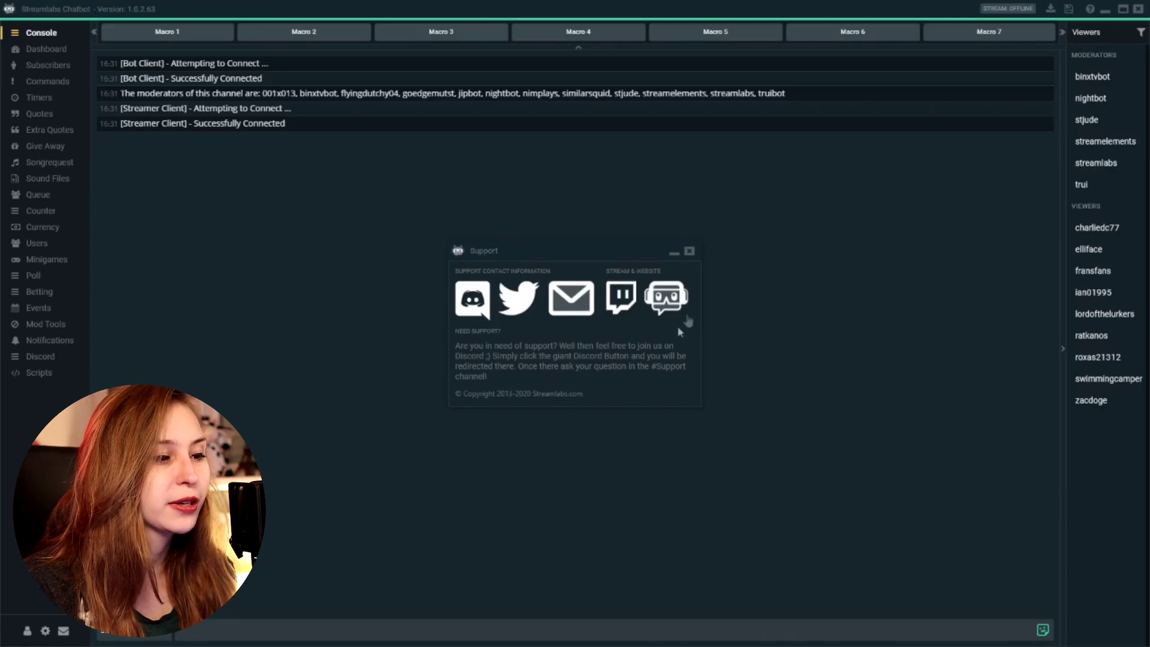
- Close the Support dialog so the Console shows the connected bot and streamer
left_click(689, 251)
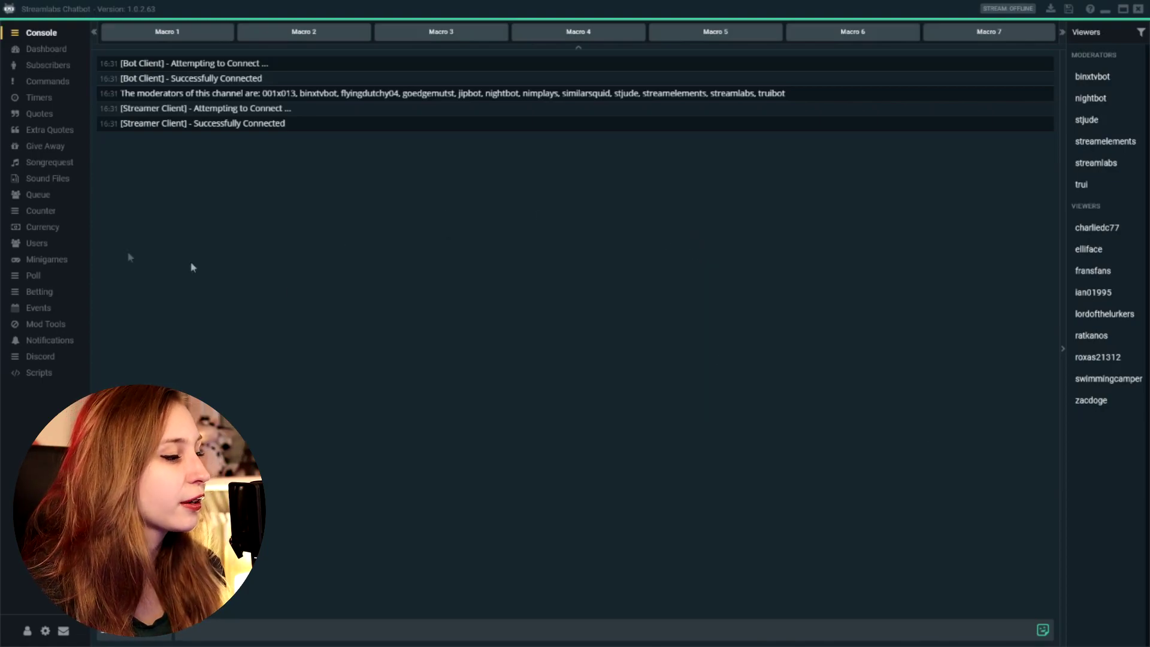
- Open Minigames and switch on Heist (!Heist, 15-minute cooldown, 2–200 entries)
left_click(34, 263)
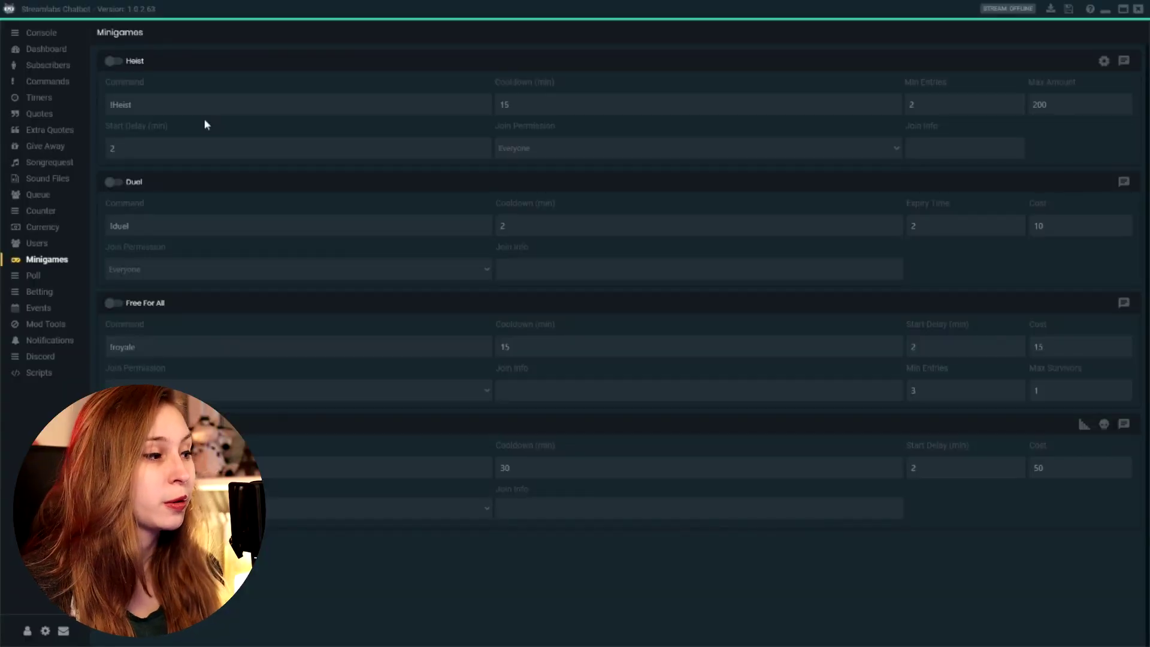
left_click(120, 62)
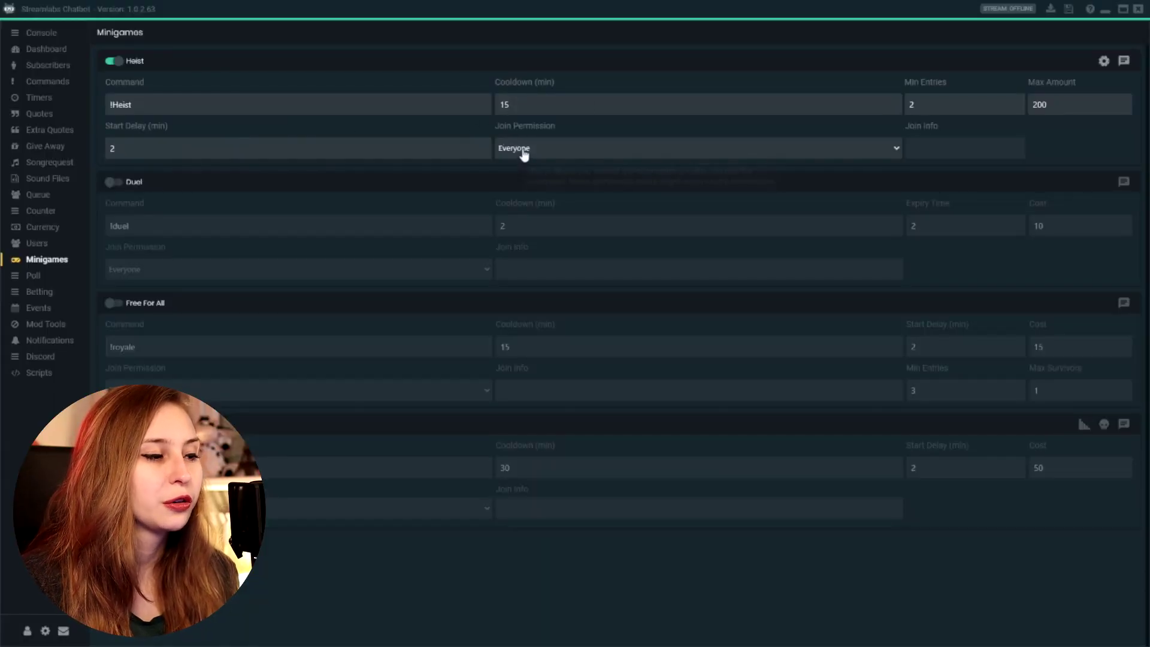
mouse_move(516, 154)
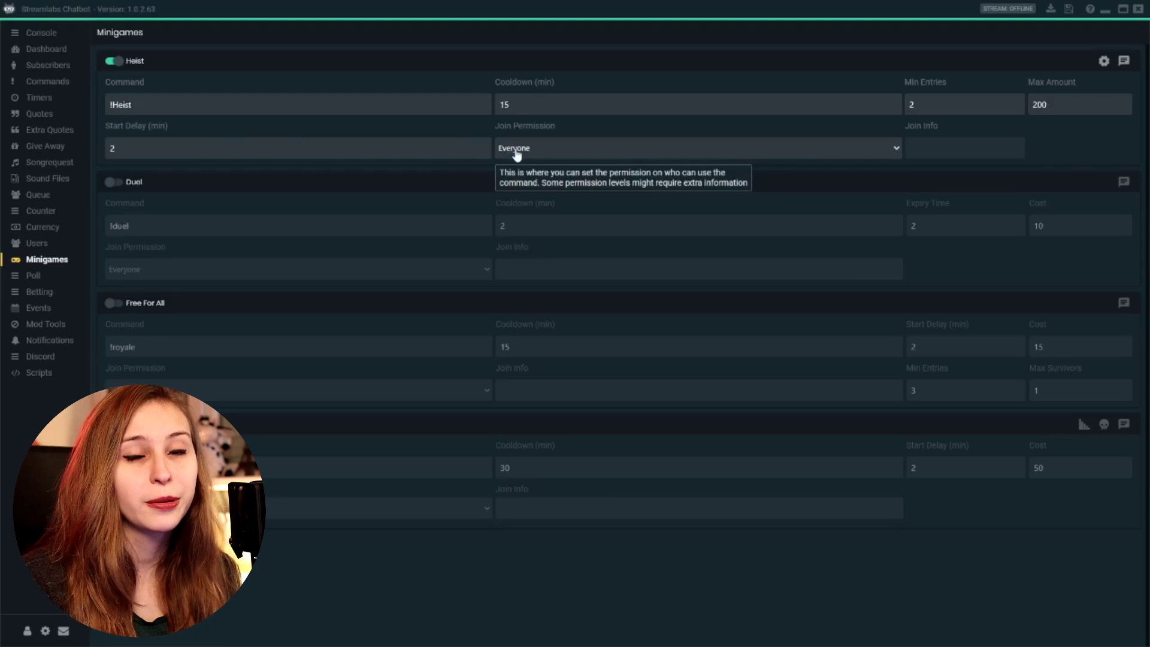
left_click(516, 154)
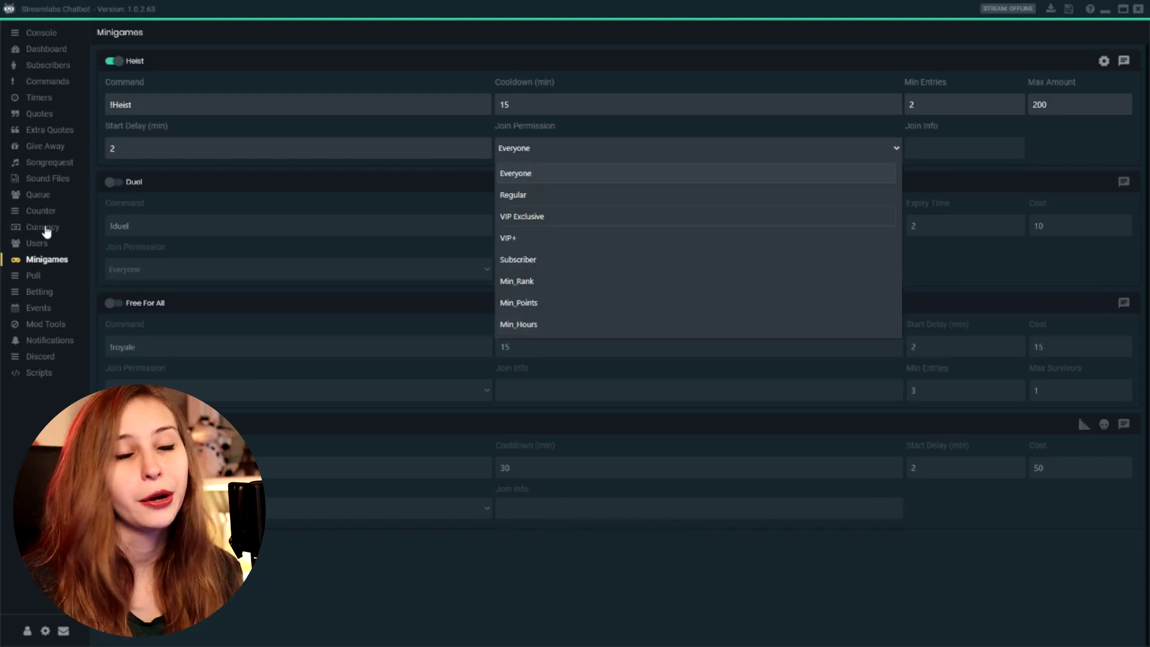
left_click(574, 283)
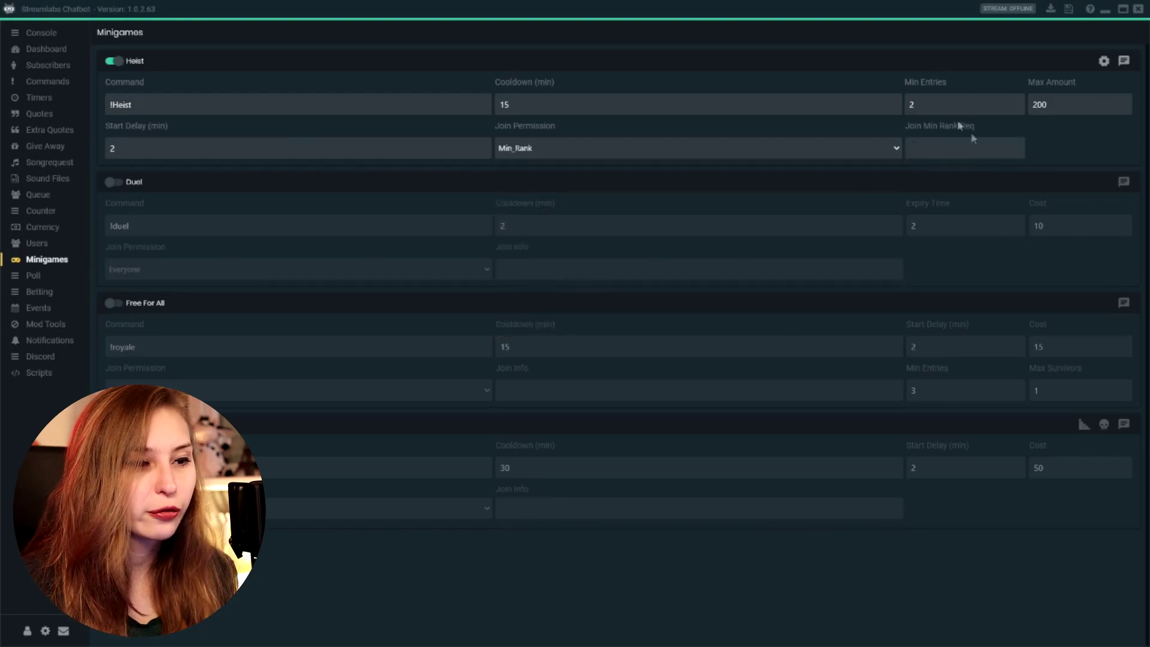
left_click(941, 146)
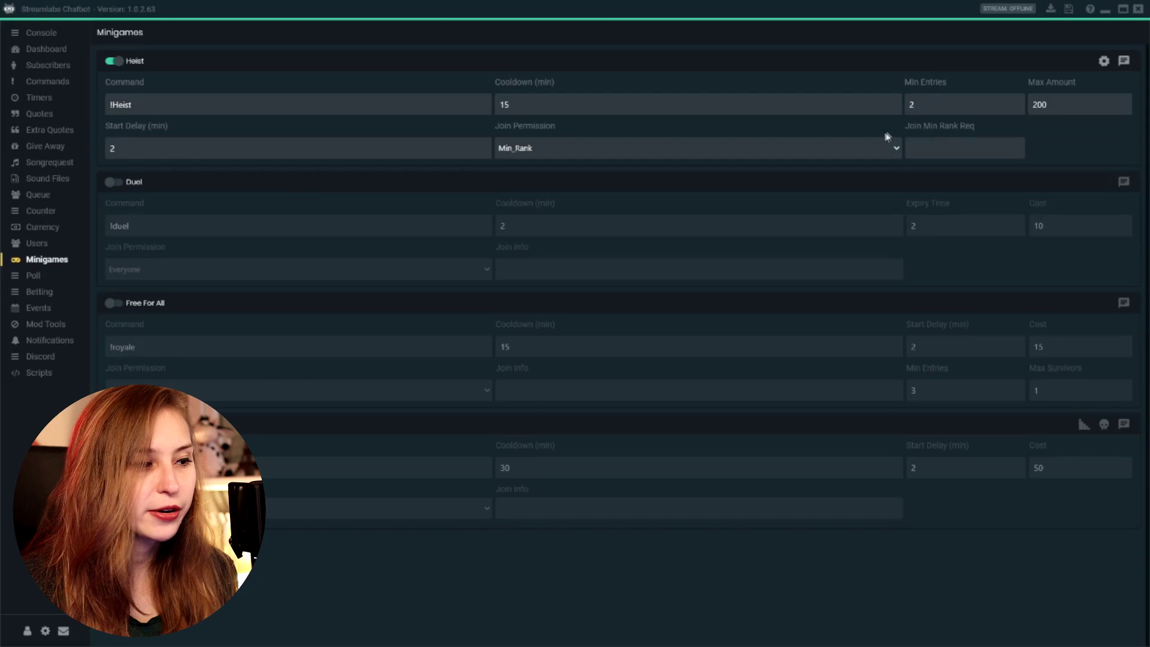
left_click(884, 148)
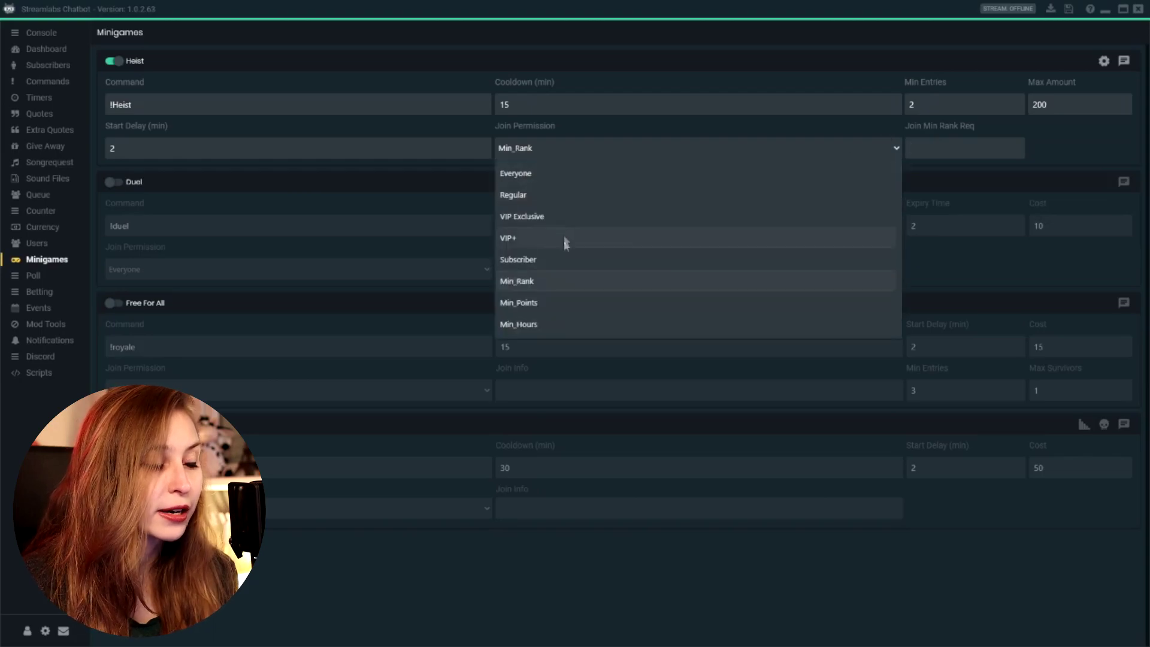
left_click(552, 178)
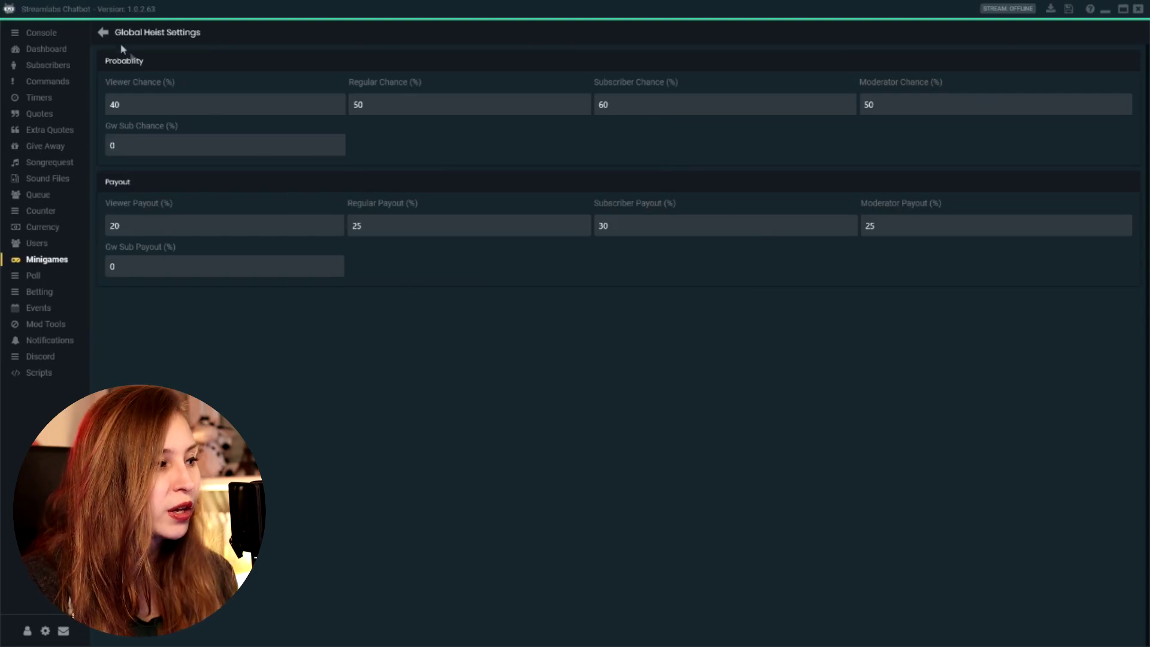
- Return to Minigames and open the Heist Messages list to review it
left_click(103, 33)
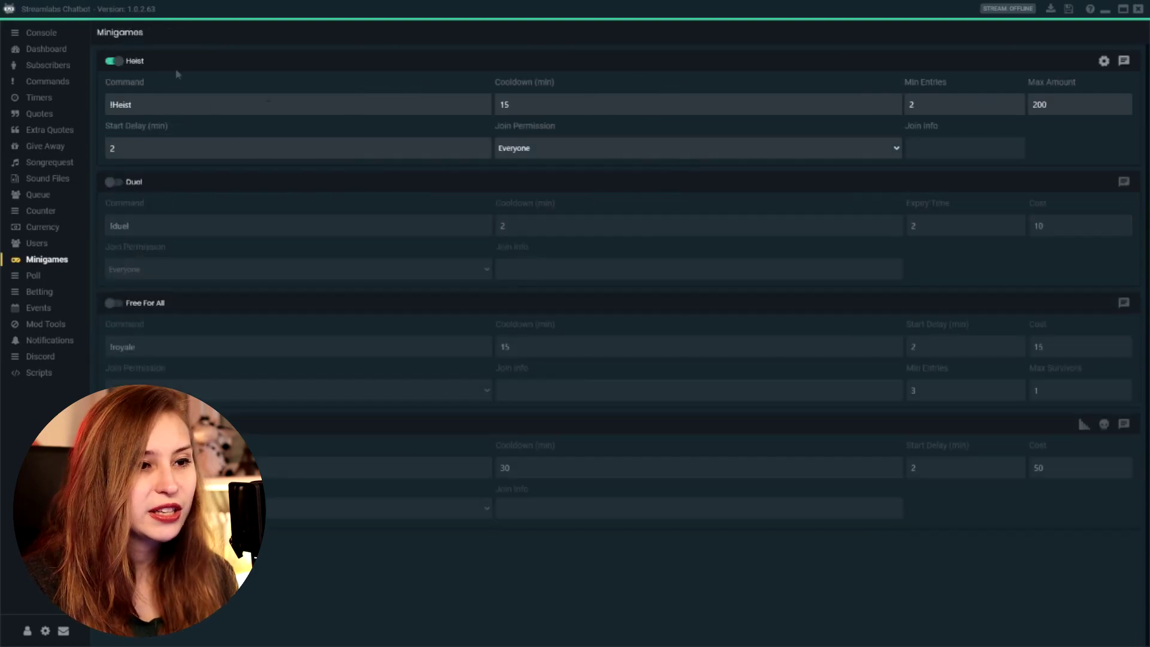
left_click(1124, 62)
scroll(743, 98, "down", 3)
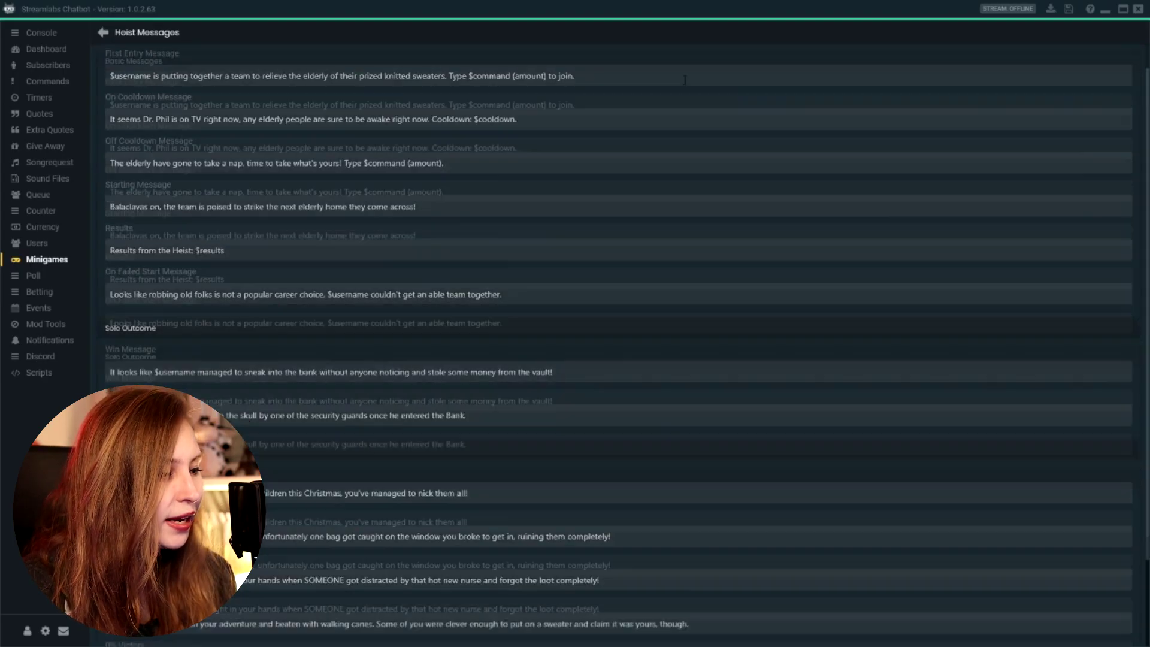
scroll(704, 120, "up", 3)
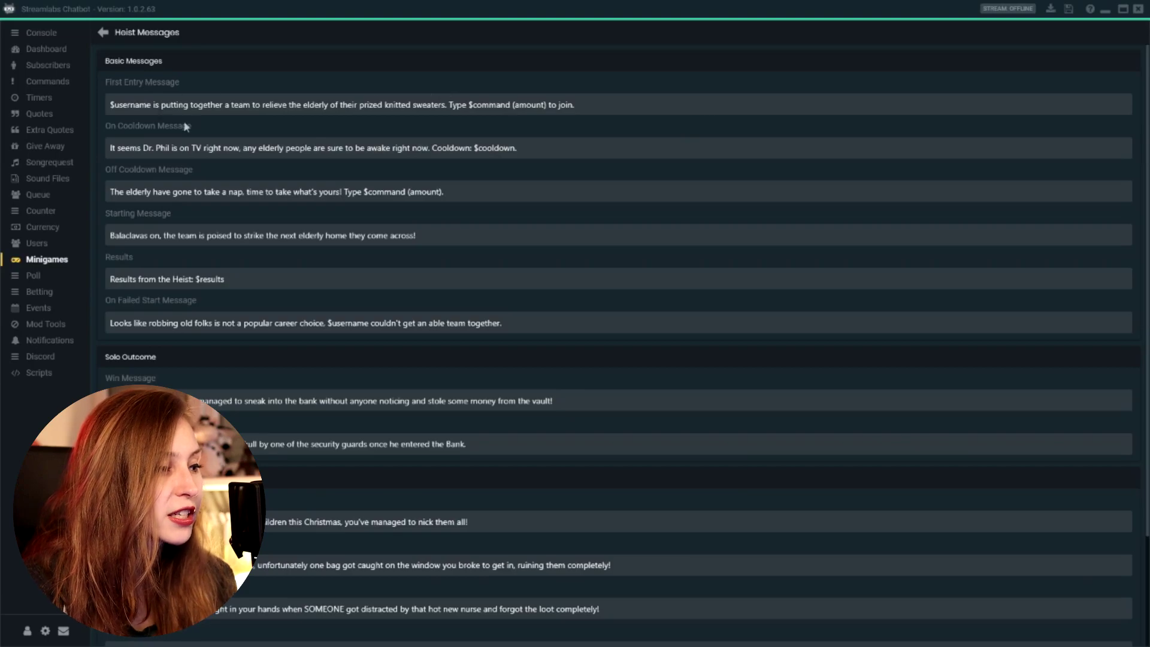
- Select the $username placeholder and text in the first Heist entry message
double_click(144, 105)
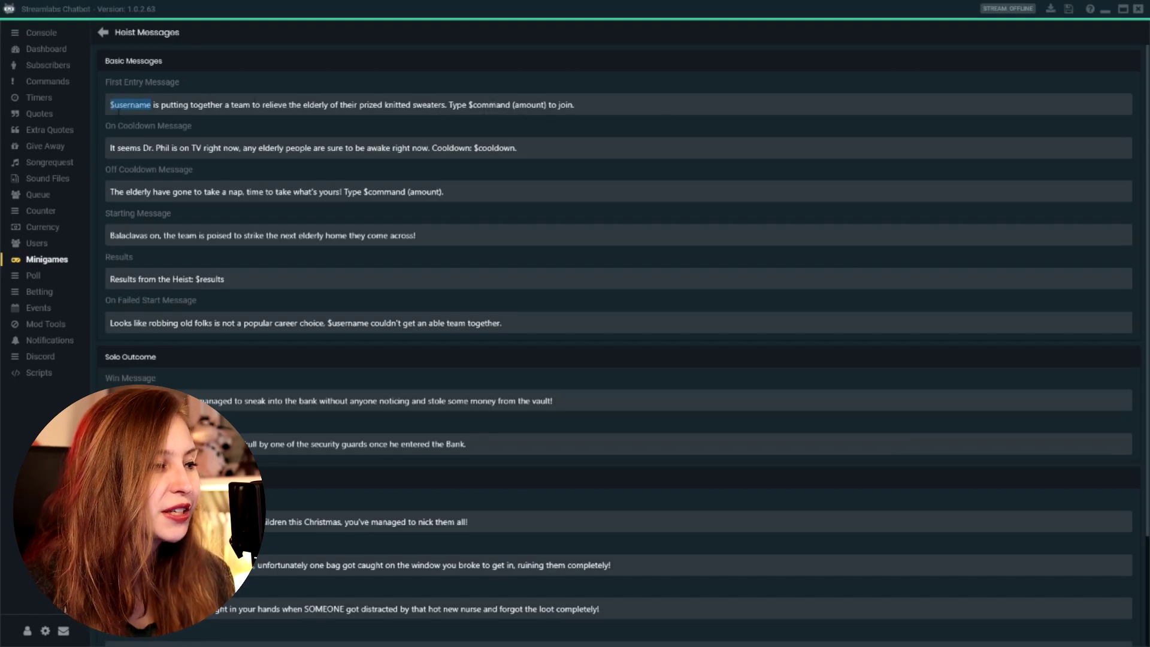
left_click(120, 108)
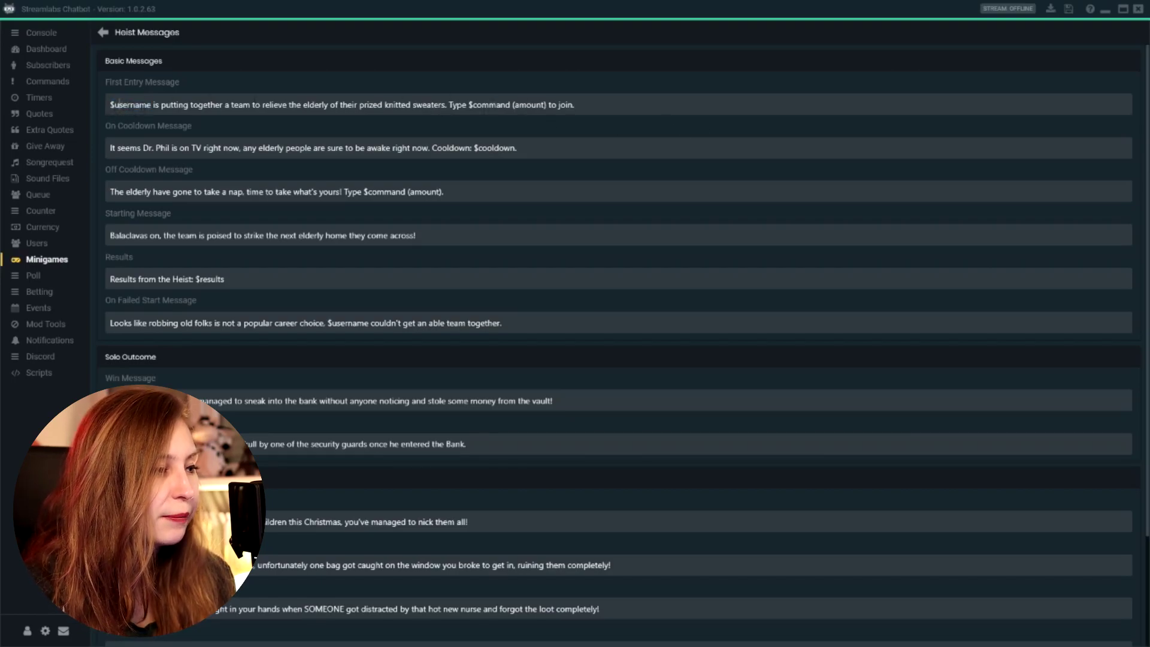
left_click_drag(152, 105, 90, 105)
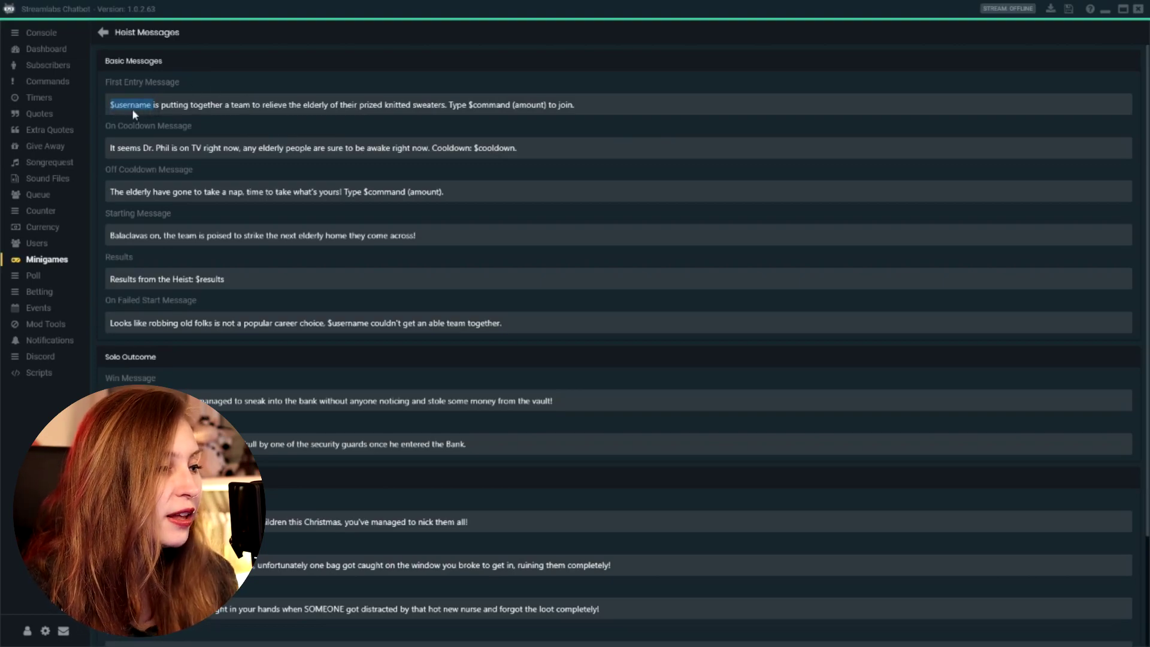
left_click_drag(260, 105, 441, 106)
left_click(260, 105)
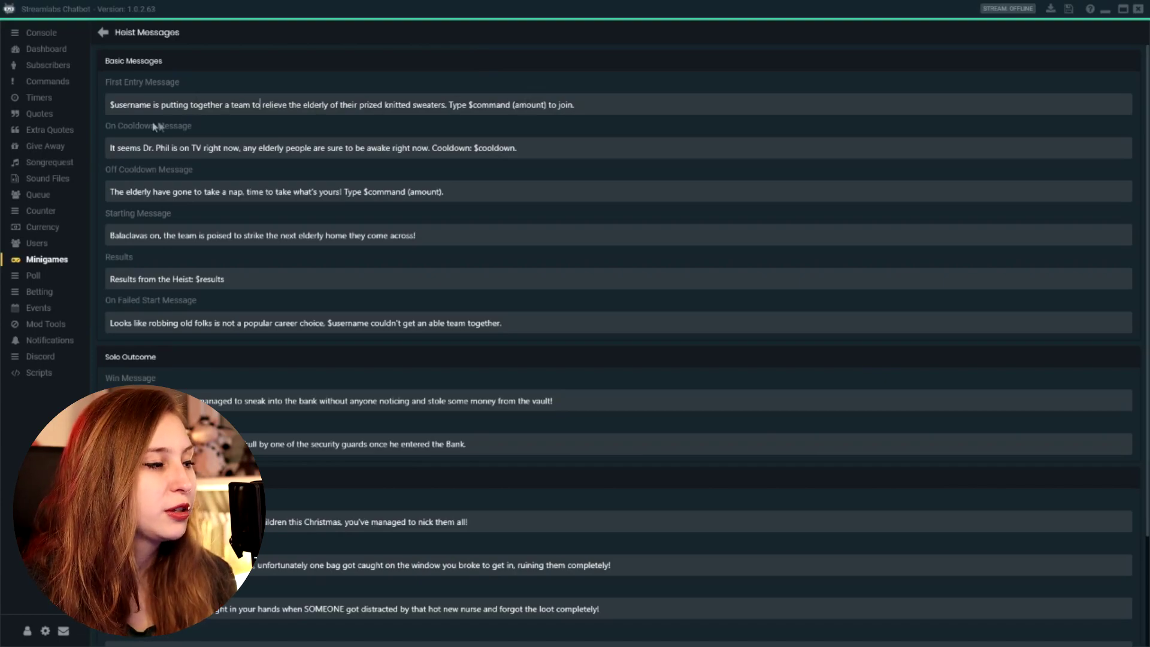
left_click_drag(546, 107, 473, 106)
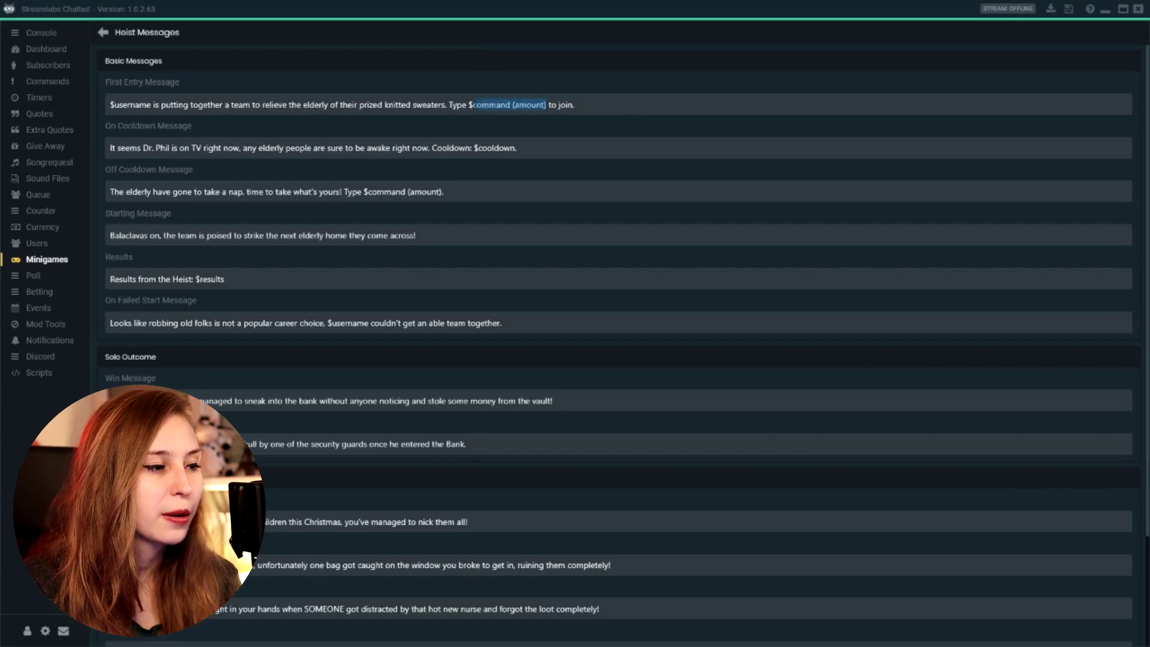
left_click(632, 102)
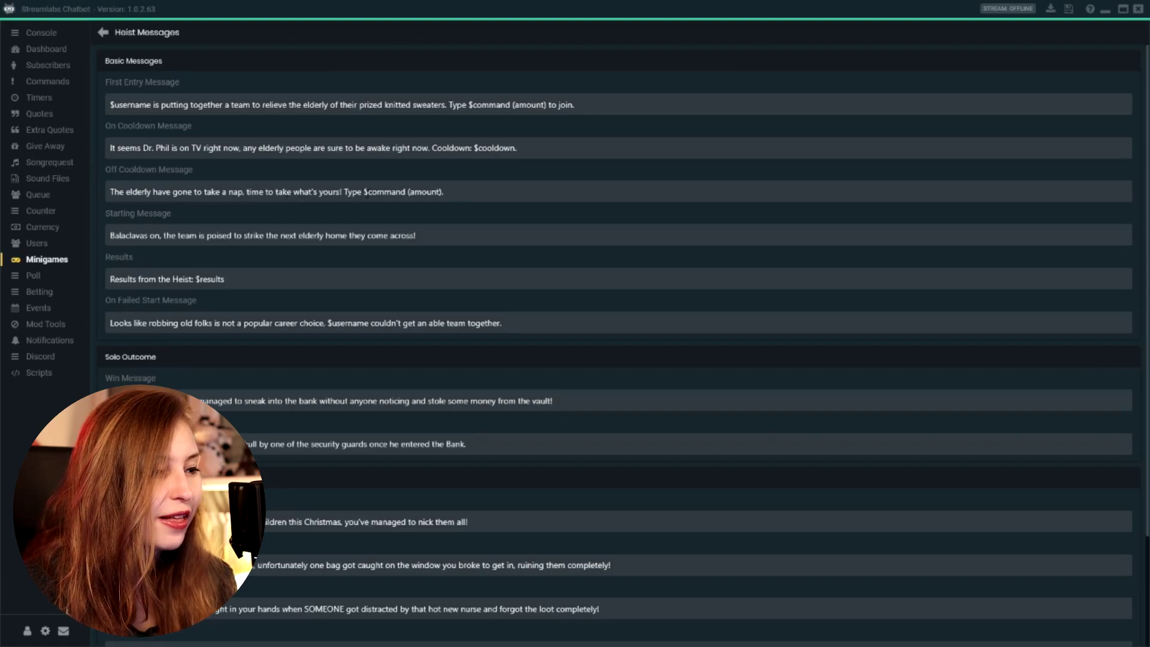
left_click_drag(364, 192, 461, 185)
left_click(463, 193)
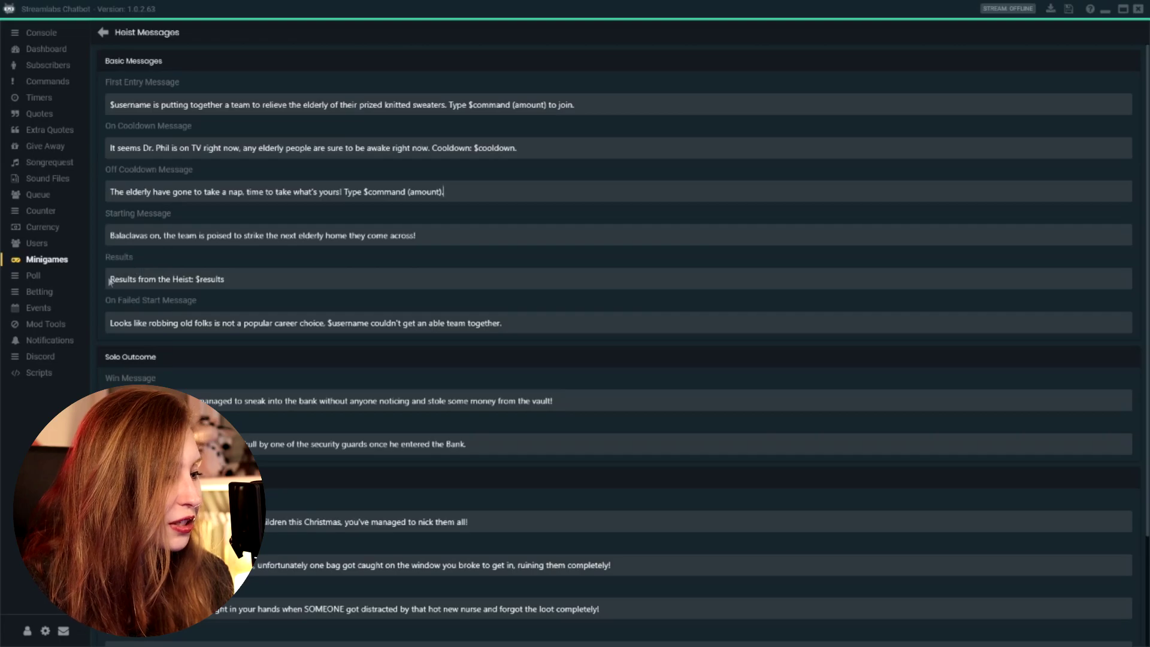
- Scroll through the remaining Heist messages, then return to the Minigames page
scroll(151, 276, "down", 1)
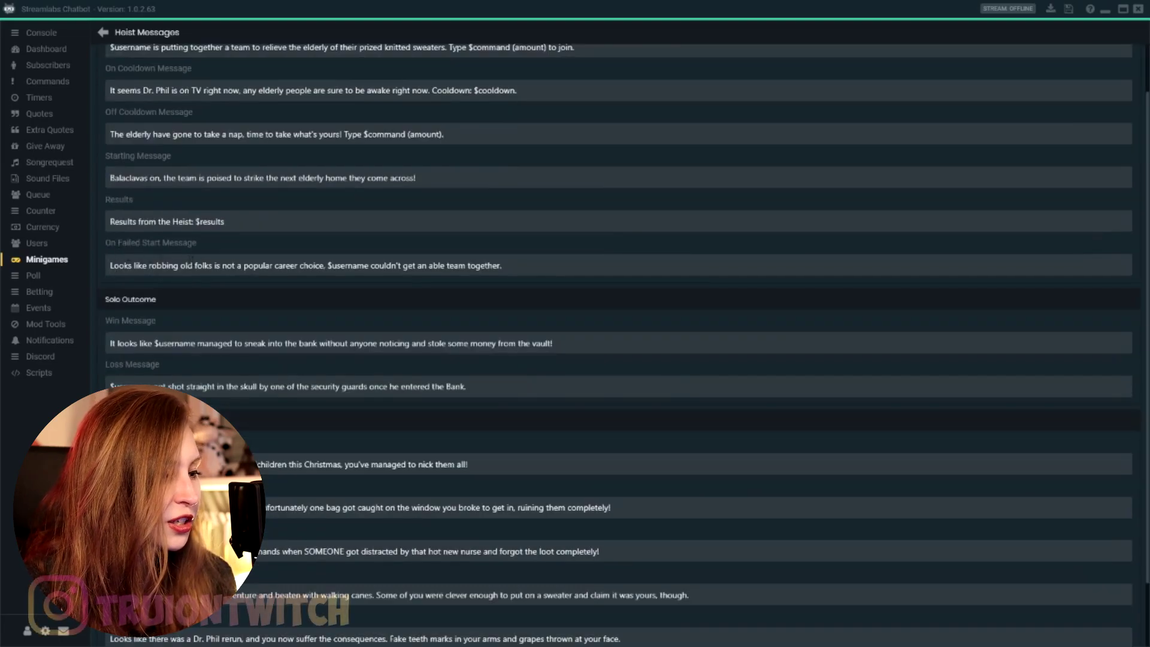
scroll(226, 264, "down", 1)
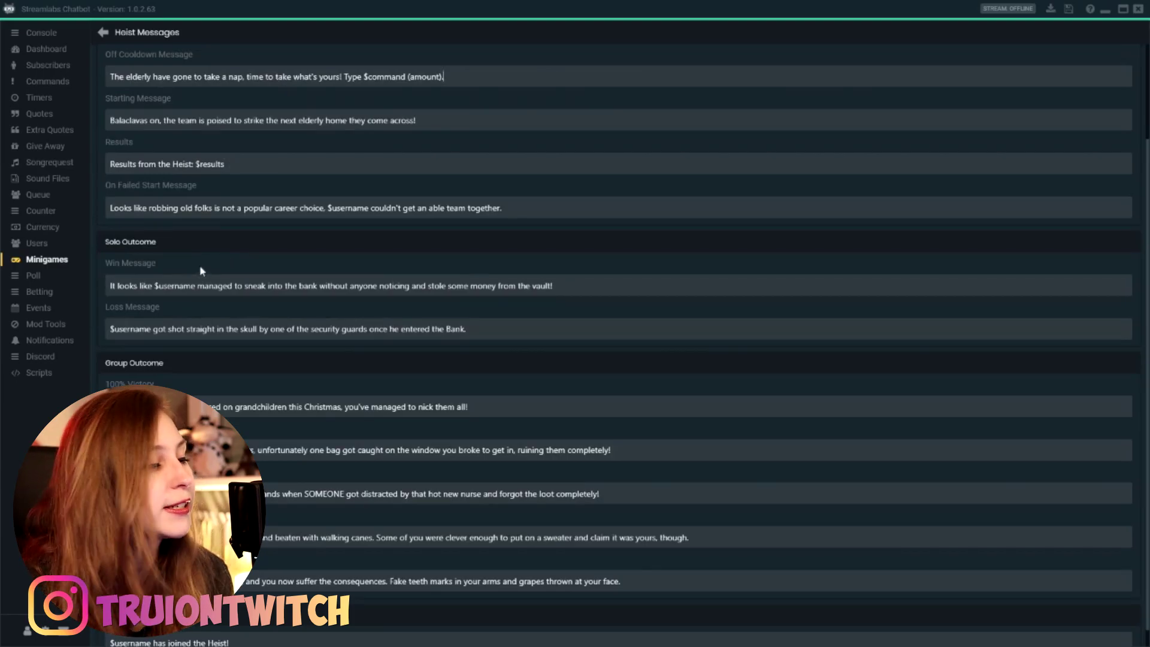
scroll(219, 265, "down", 1)
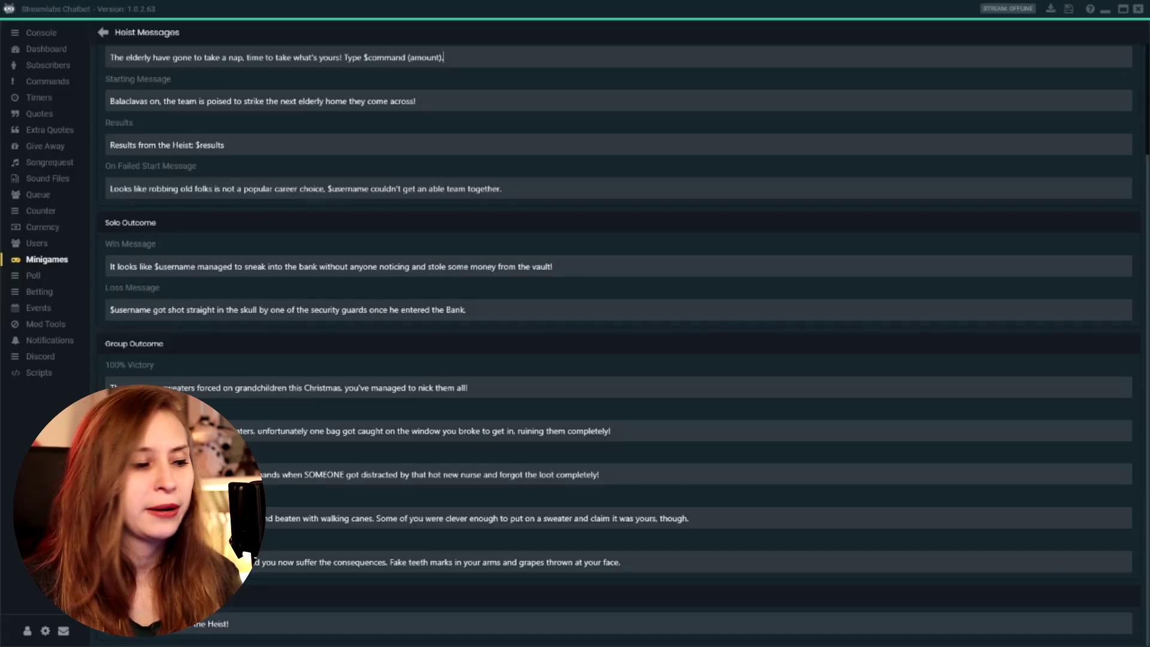
left_click(103, 32)
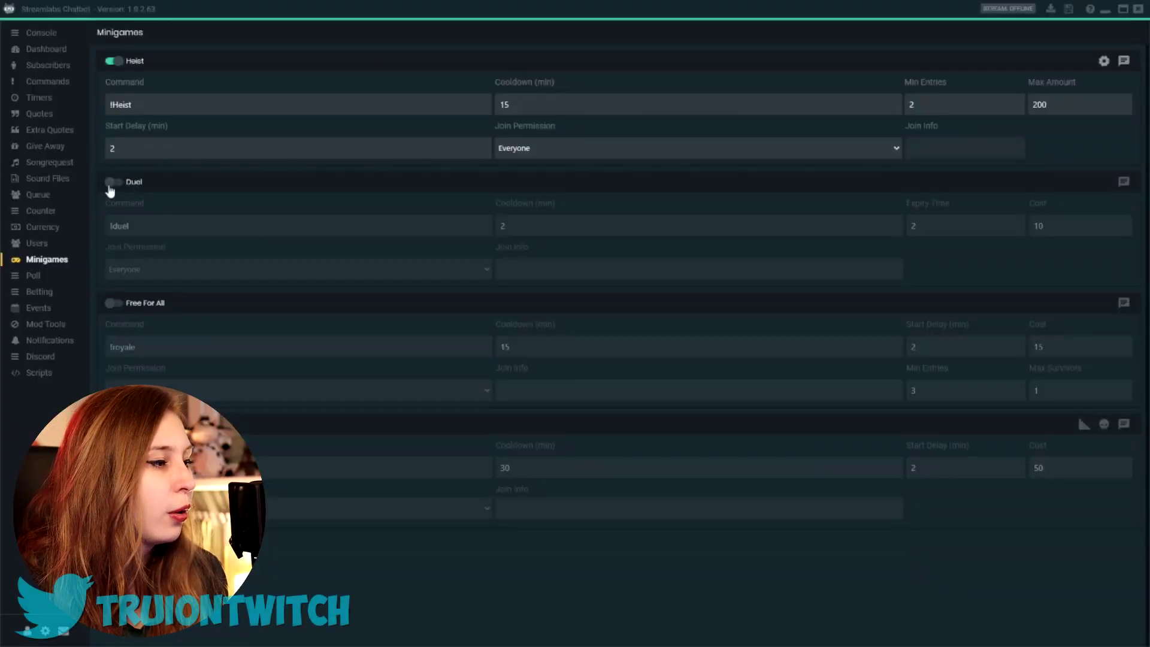
- Switch on Duel with !duel, 2-minute cooldown, expiry 2, cost 10, open to Everyone
left_click(112, 182)
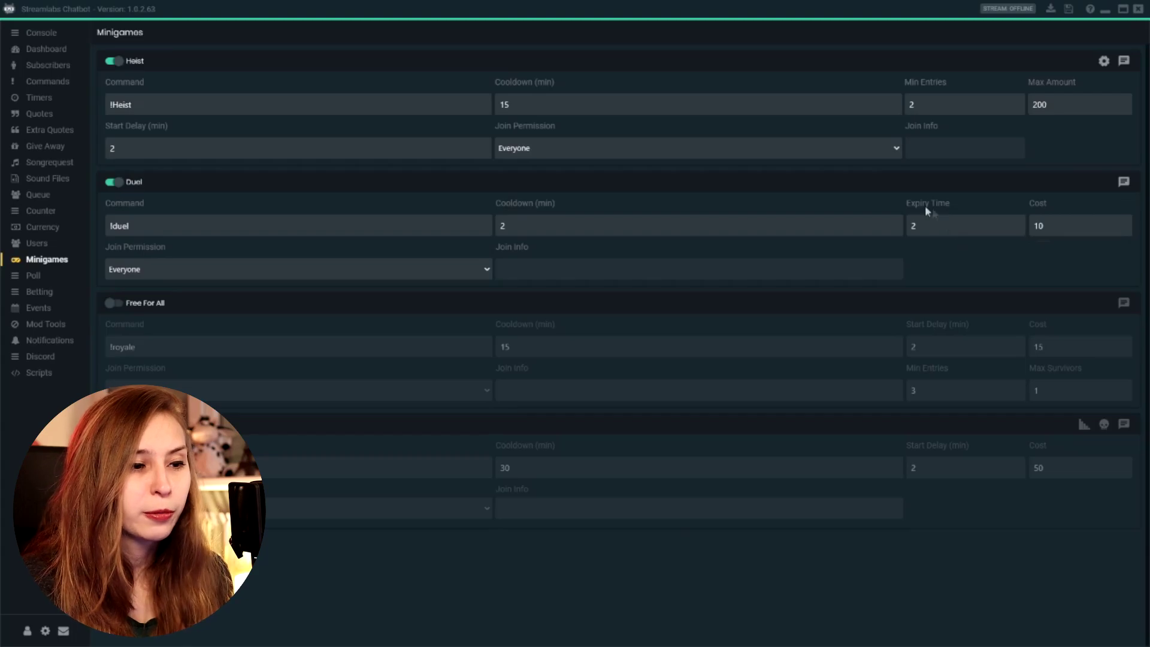
mouse_move(911, 240)
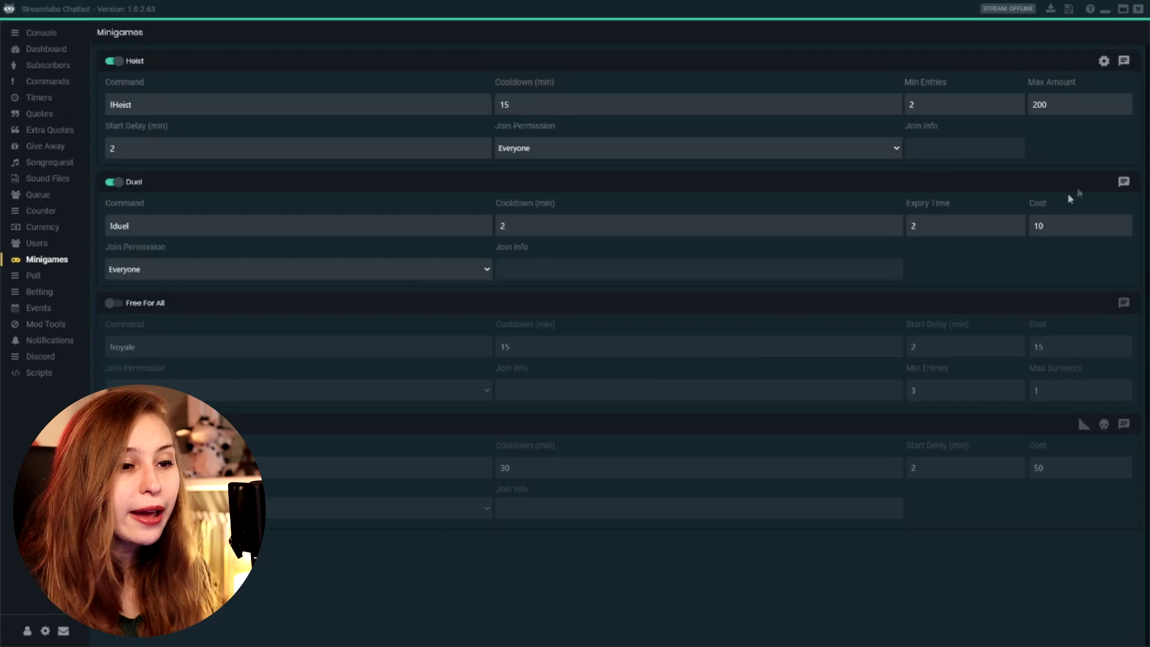
left_click(1124, 182)
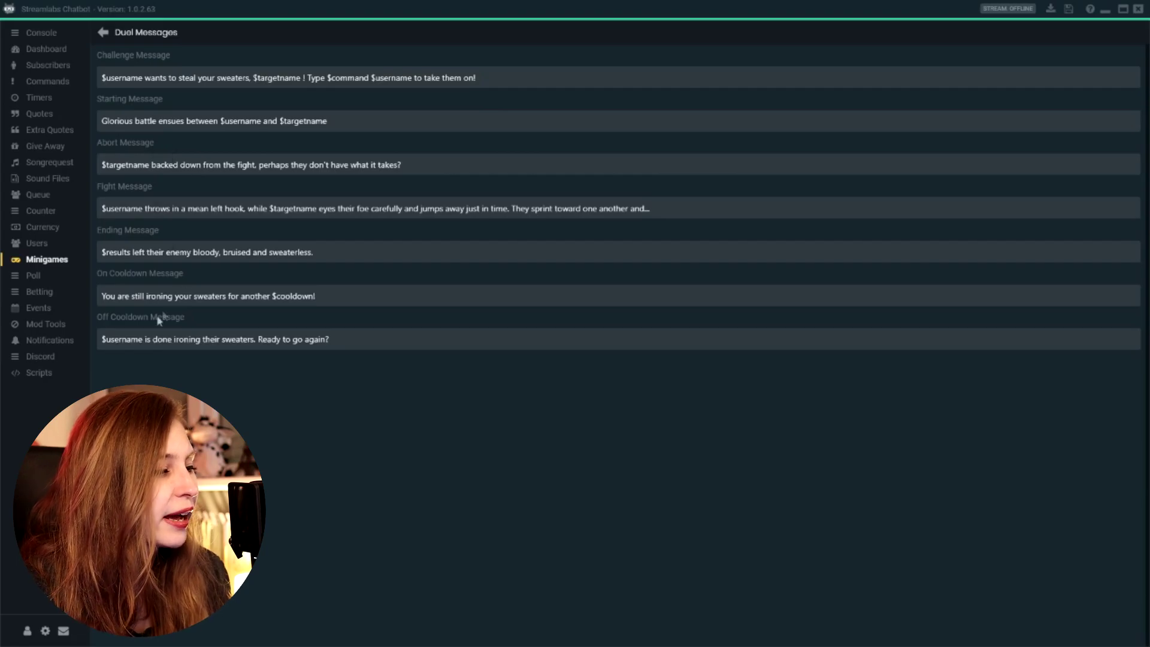
left_click(102, 33)
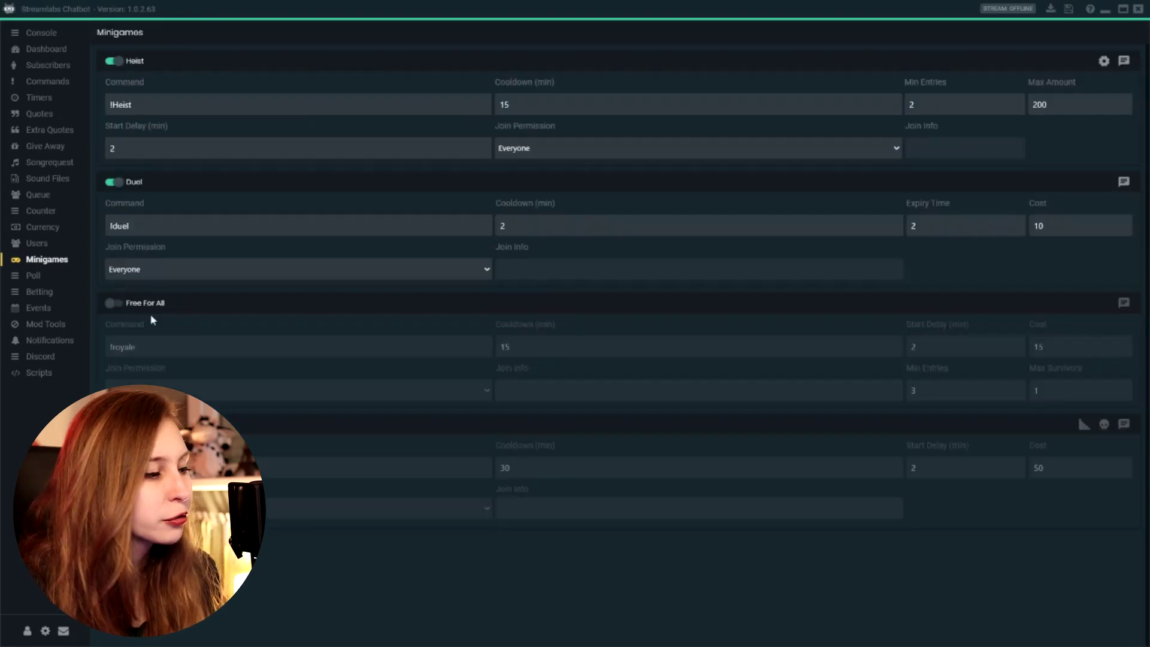
- Switch on Free For All with !royale, cost 15, minimum 3 entries
left_click(114, 303)
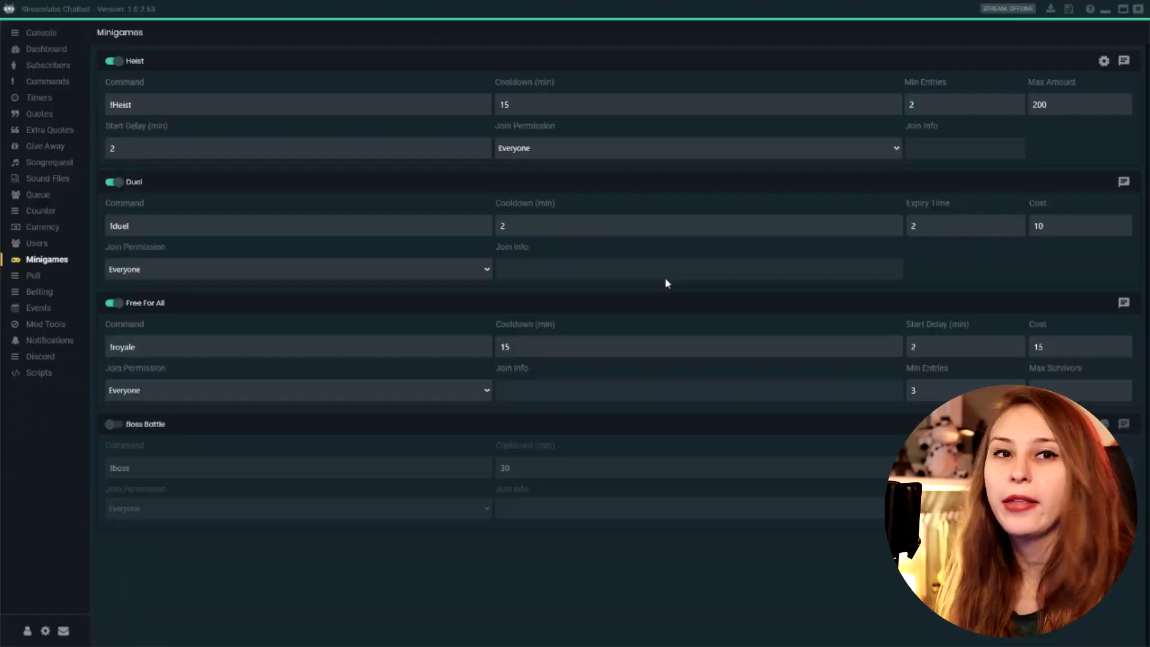
- Switch on Boss Battle and keep its join permission at Everyone
left_click(118, 429)
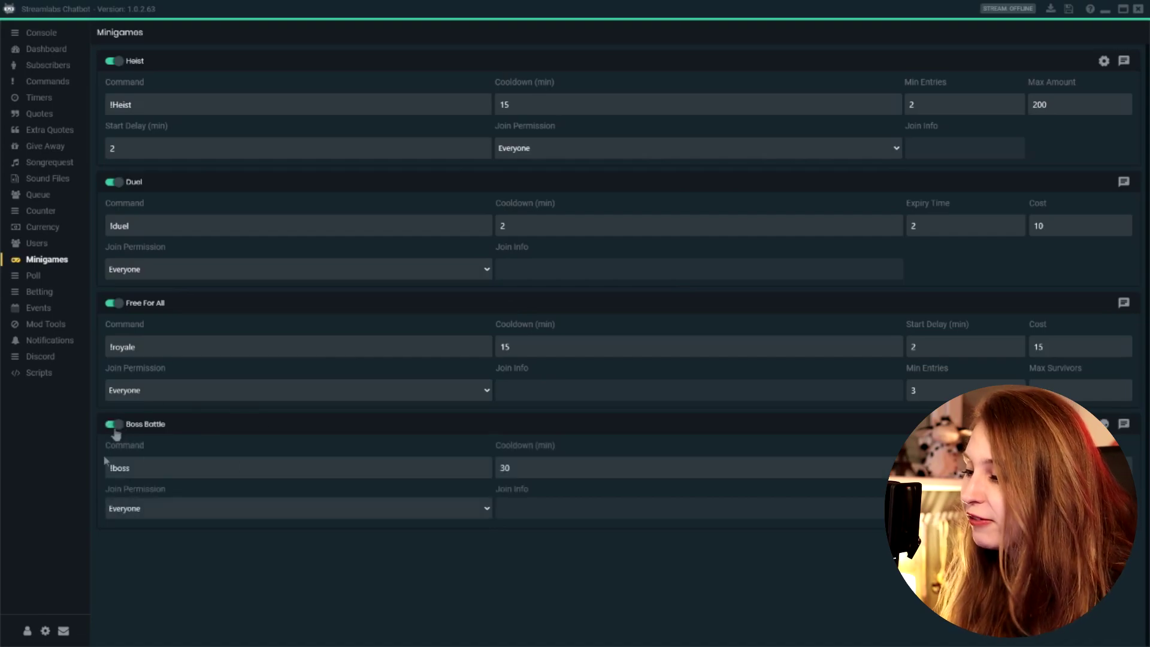
mouse_move(160, 506)
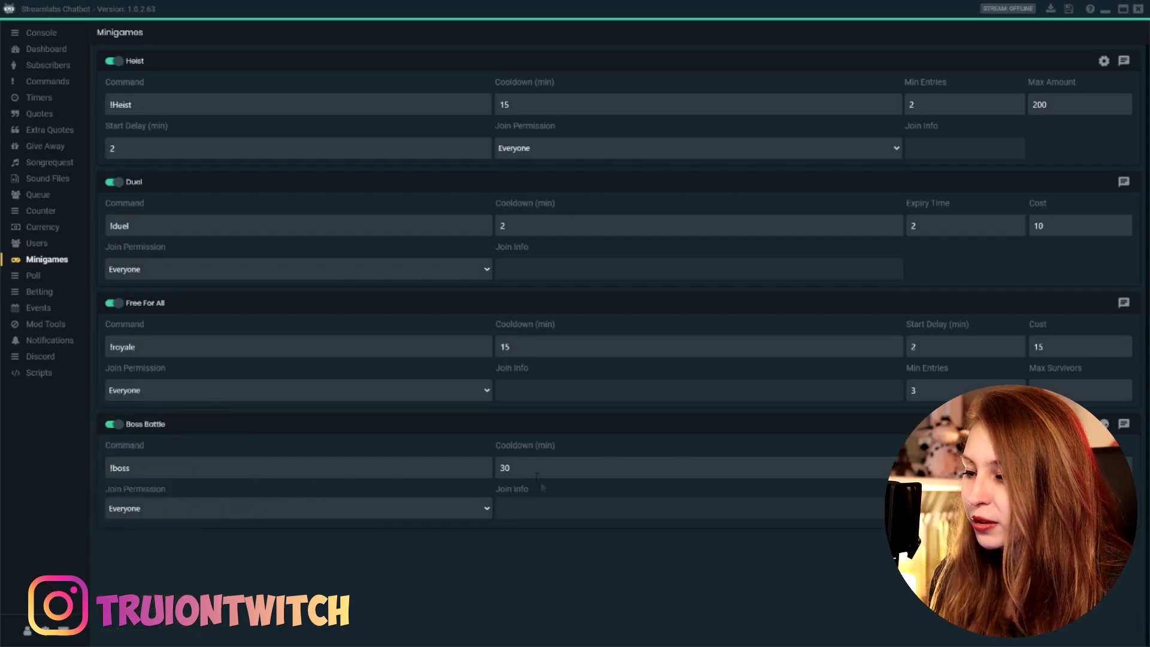
left_click(437, 509)
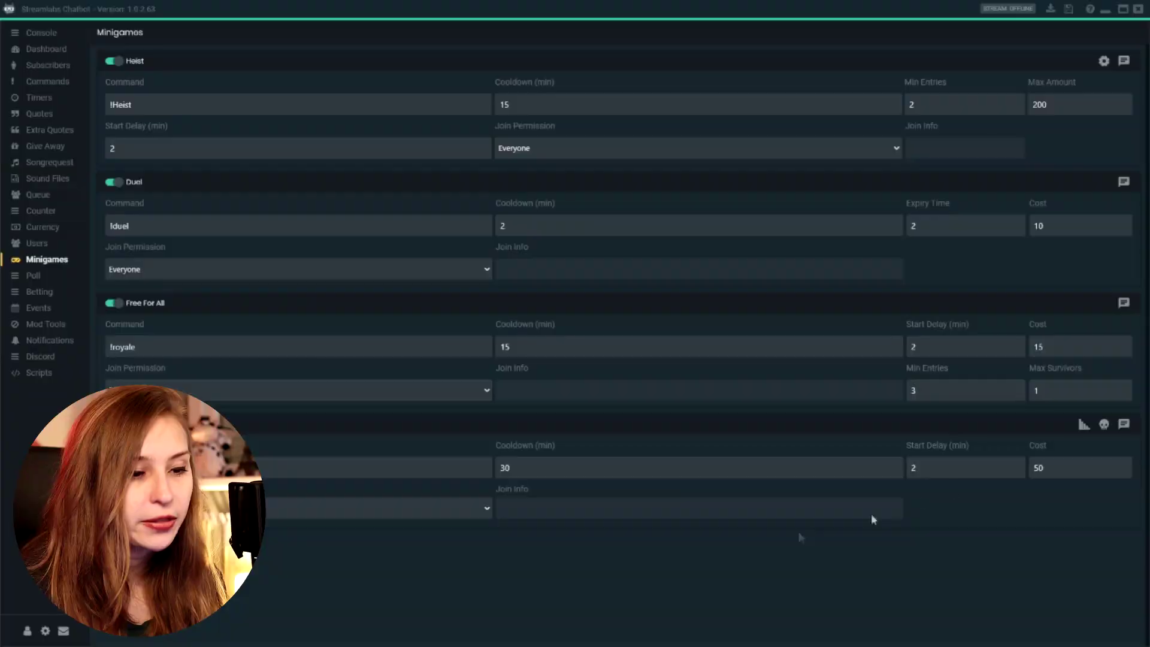
- Check Boss Battle player stats, then open its still-empty Bosses list
left_click(1082, 426)
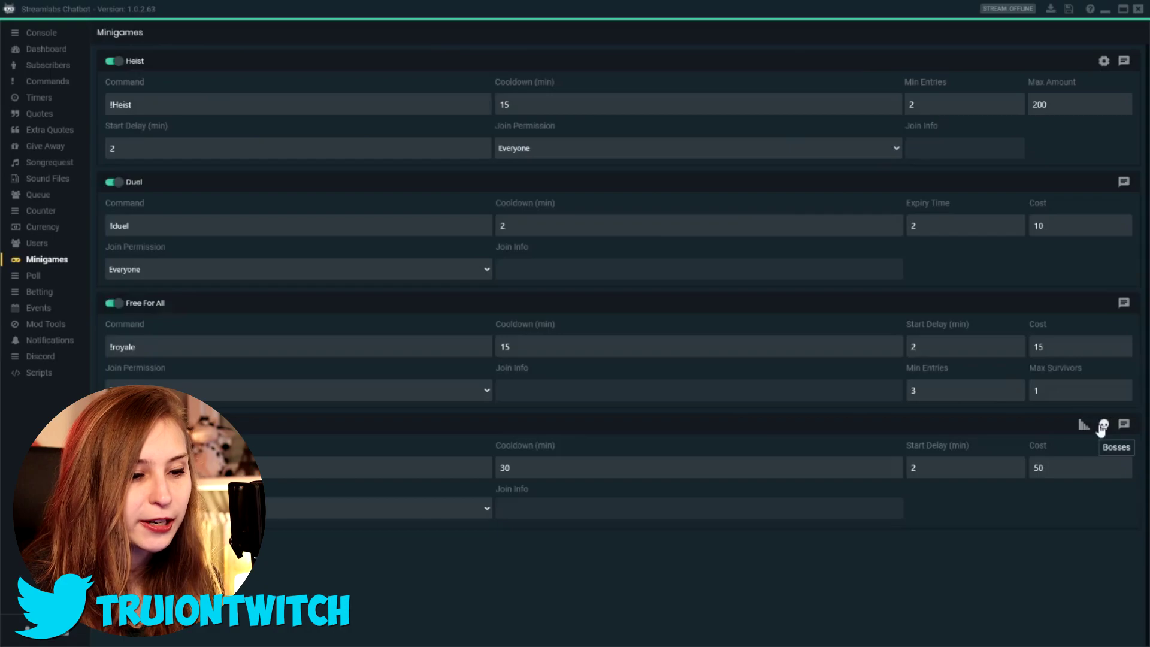
left_click(1102, 426)
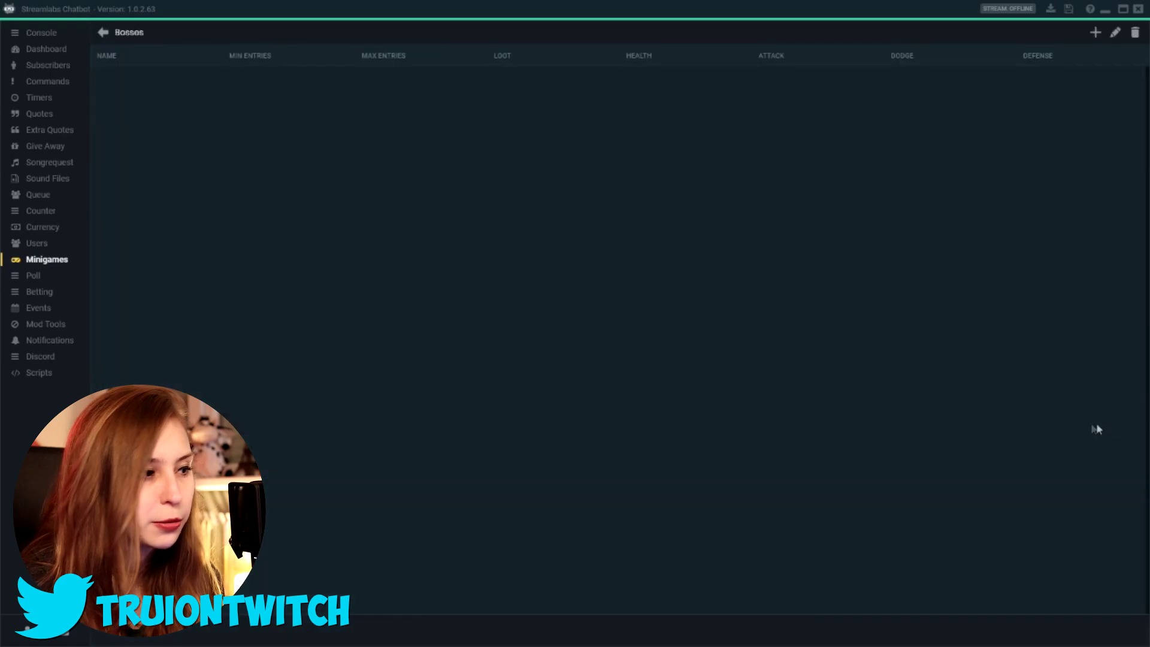
- Add boss Big Sweater: 2–5 entries, loot 100, health 100, attack 10, dodge 50, defense 10
left_click(1095, 35)
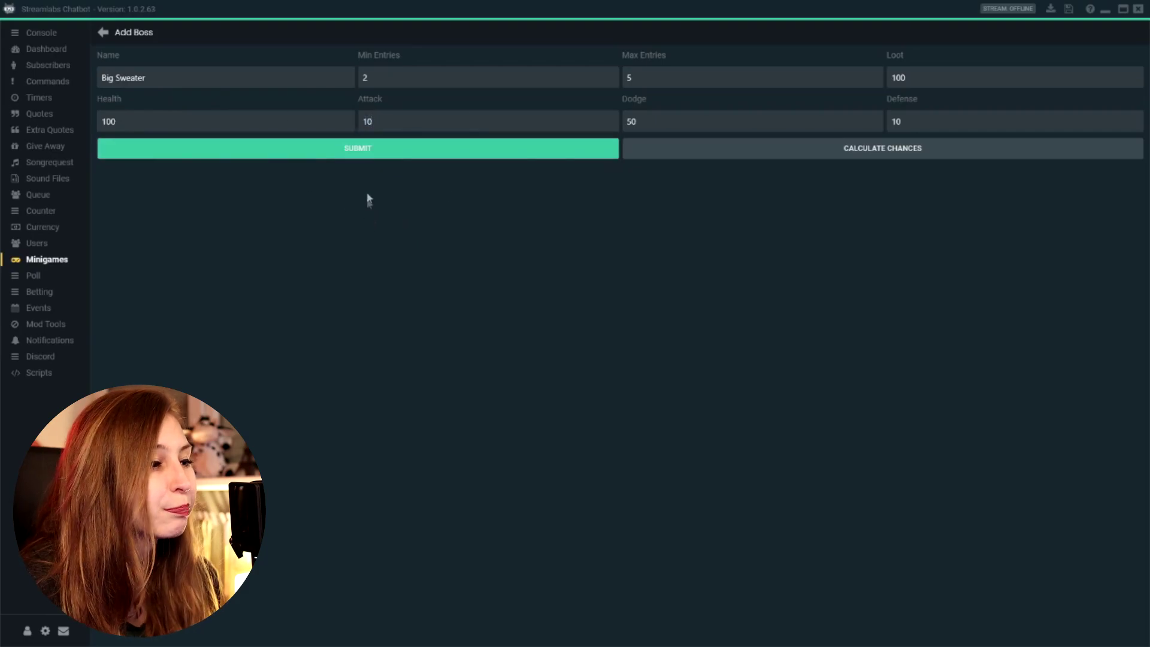
- Calculate Big Sweater's fight odds at the initial attack and at attack 50
left_click(811, 161)
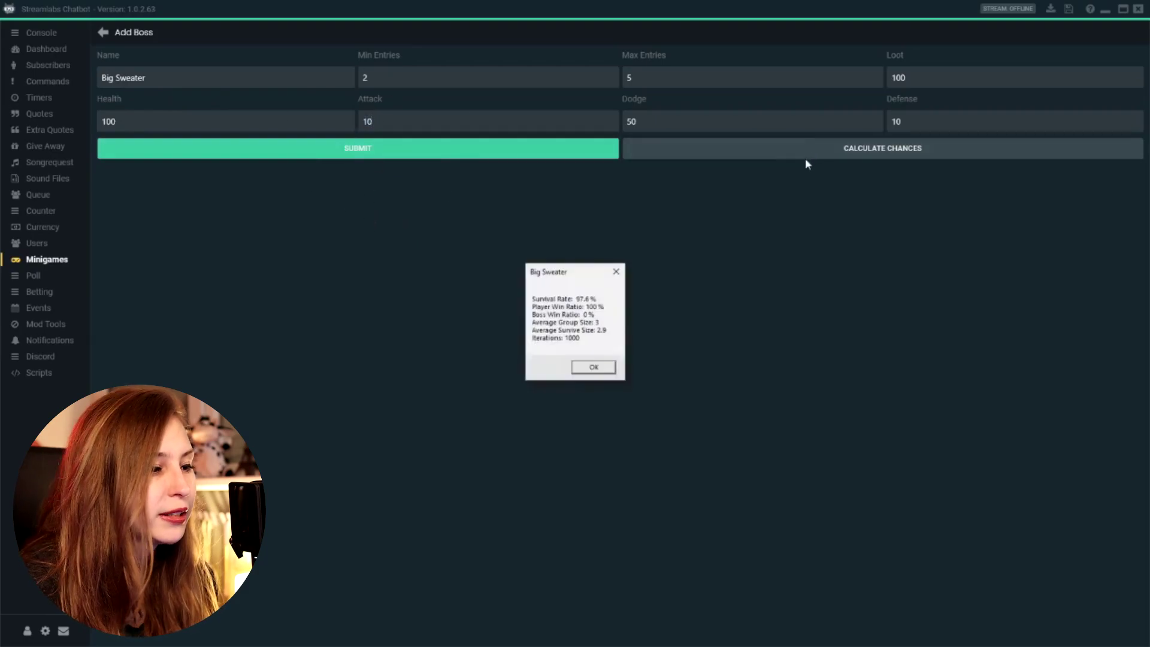
left_click_drag(585, 269, 623, 173)
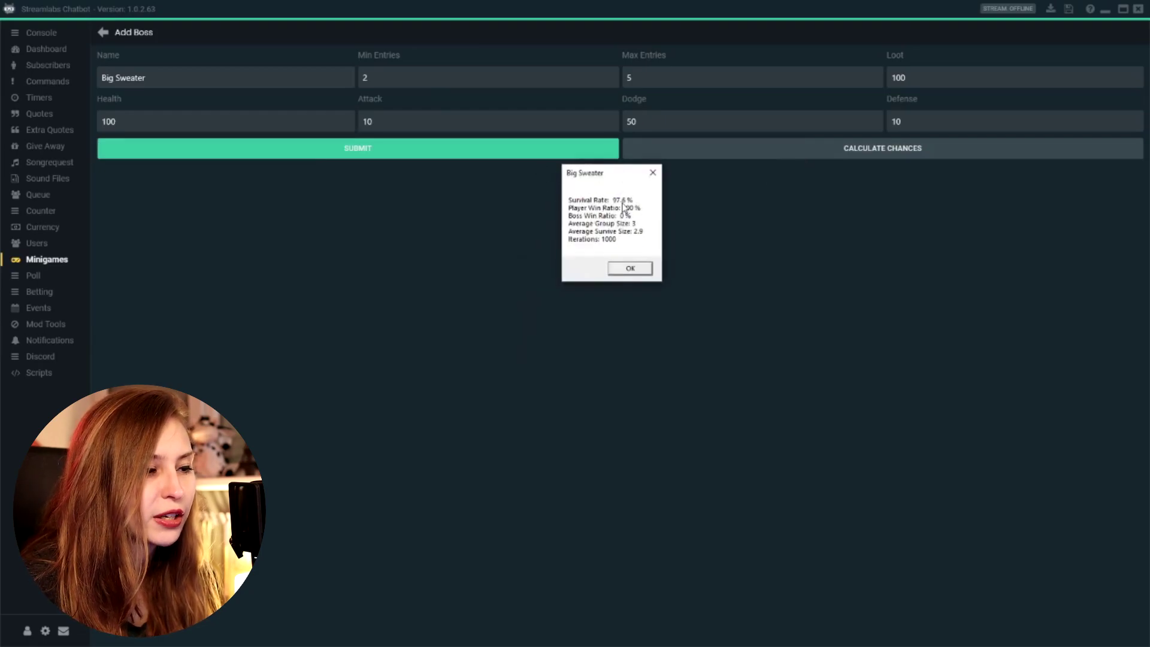
left_click(653, 172)
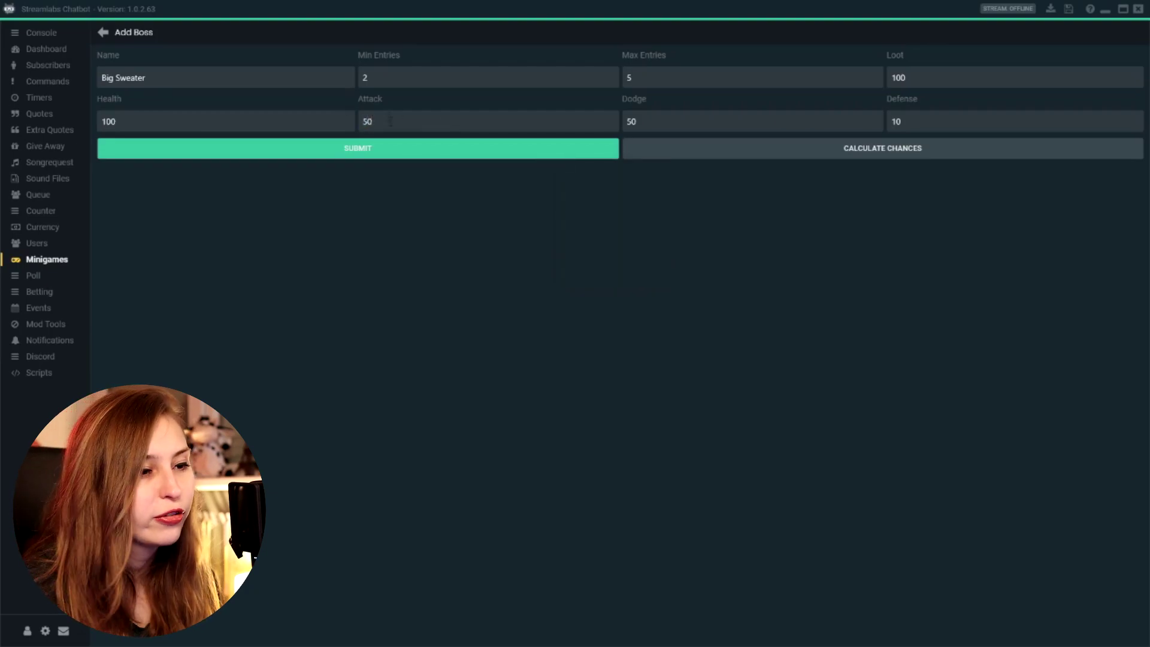
left_click(801, 145)
left_click_drag(586, 268, 607, 147)
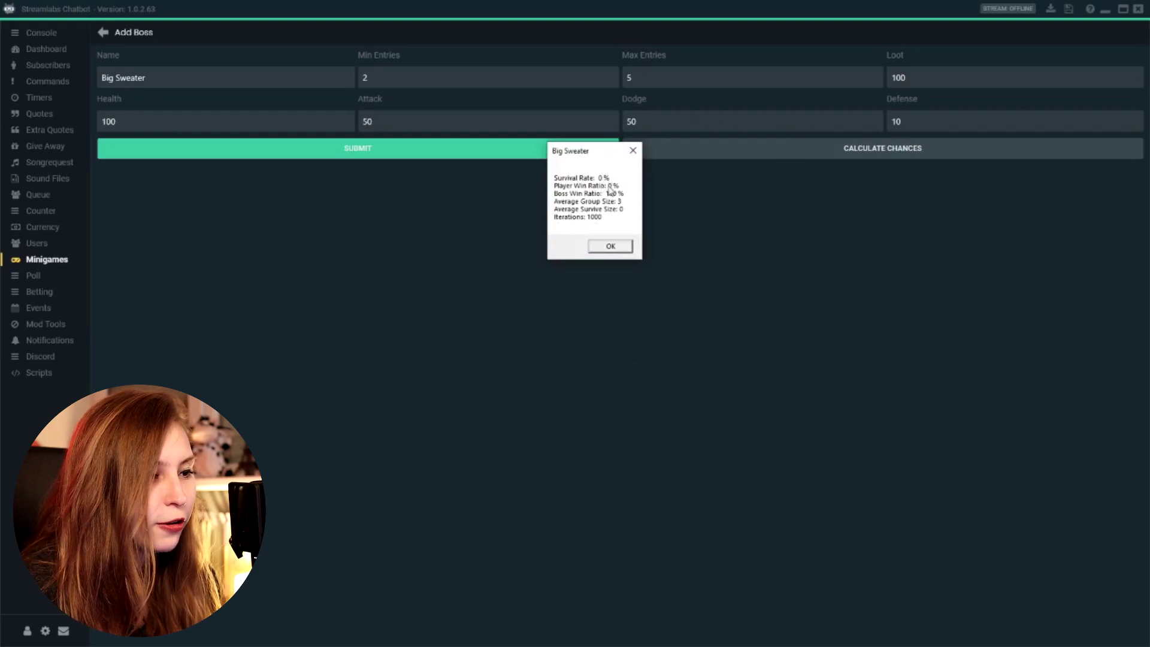
left_click(635, 151)
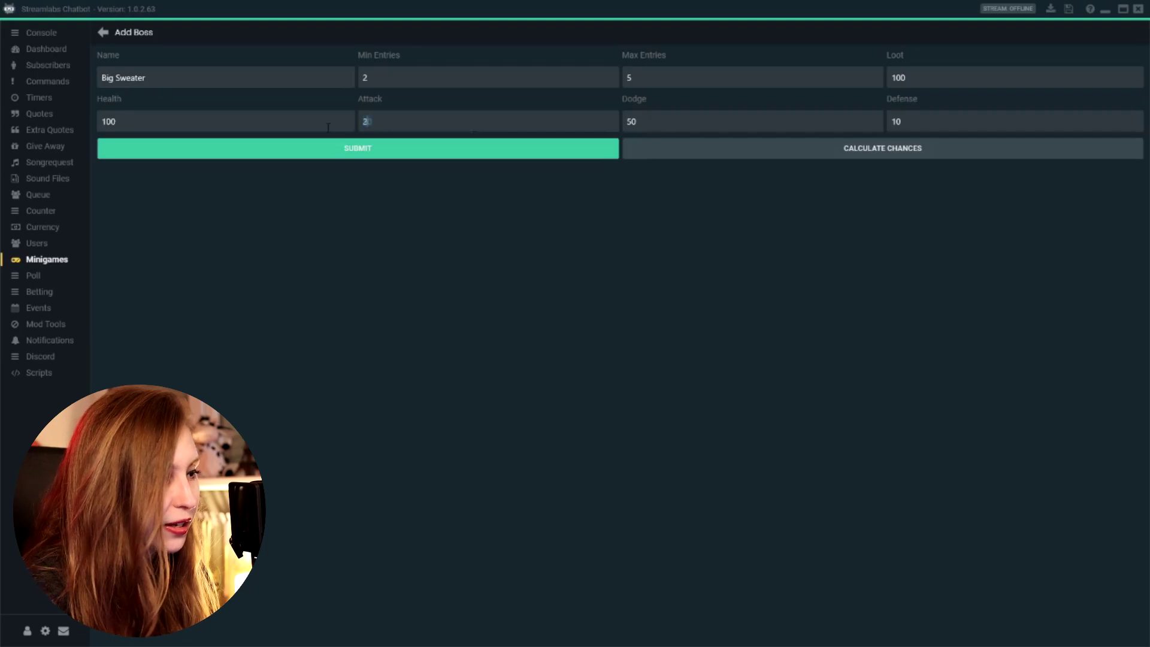
- Recalculate odds at attack 20, 40, then 15, keeping 15 for a 50.9% win ratio
left_click(799, 154)
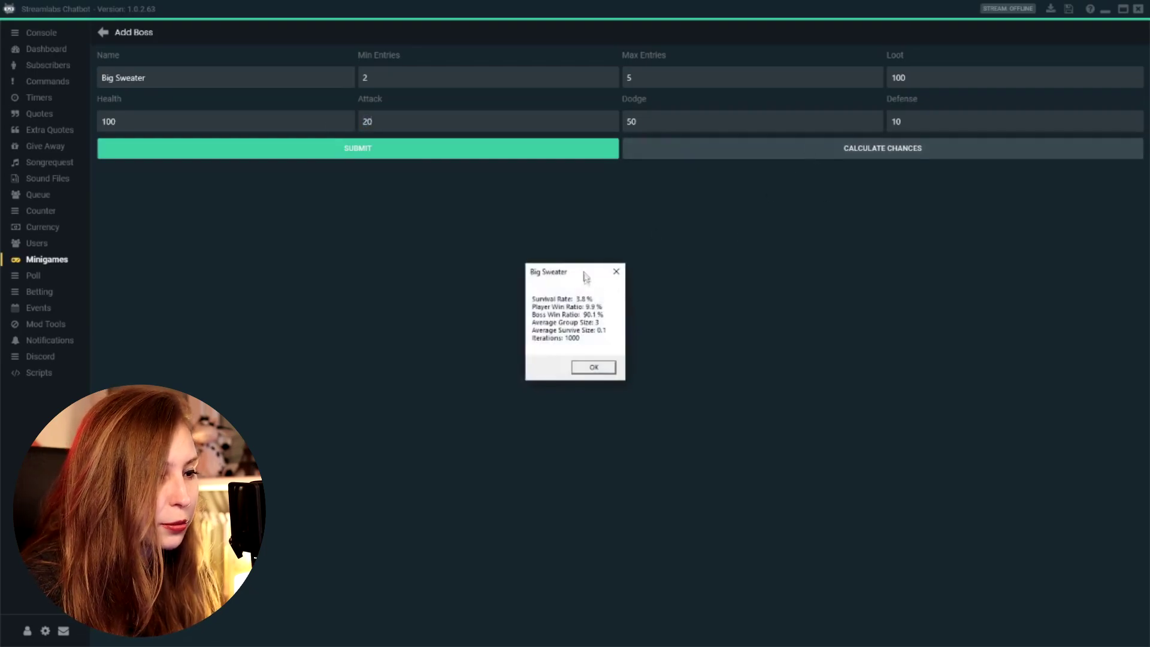
left_click_drag(585, 273, 608, 188)
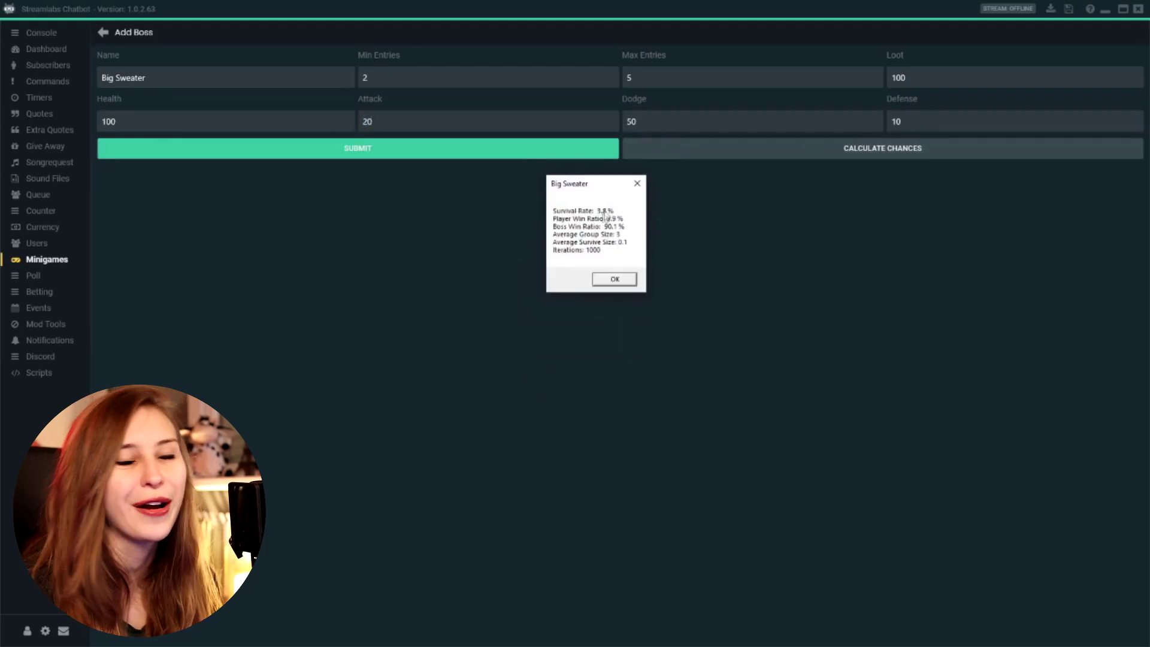
left_click(637, 183)
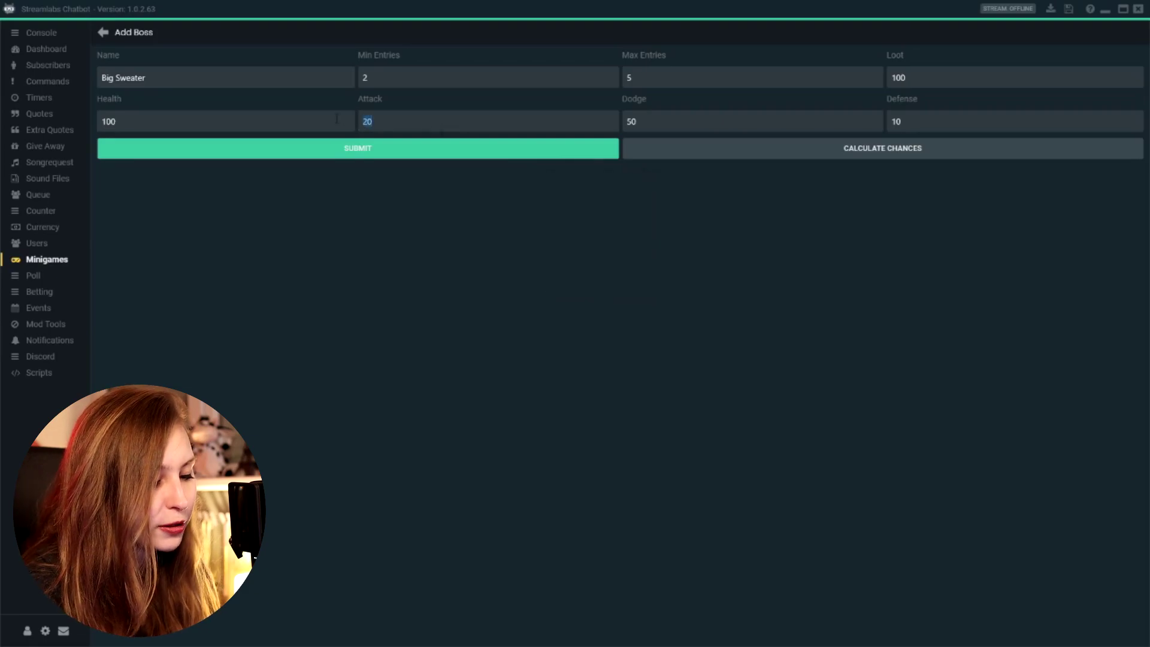
left_click(772, 149)
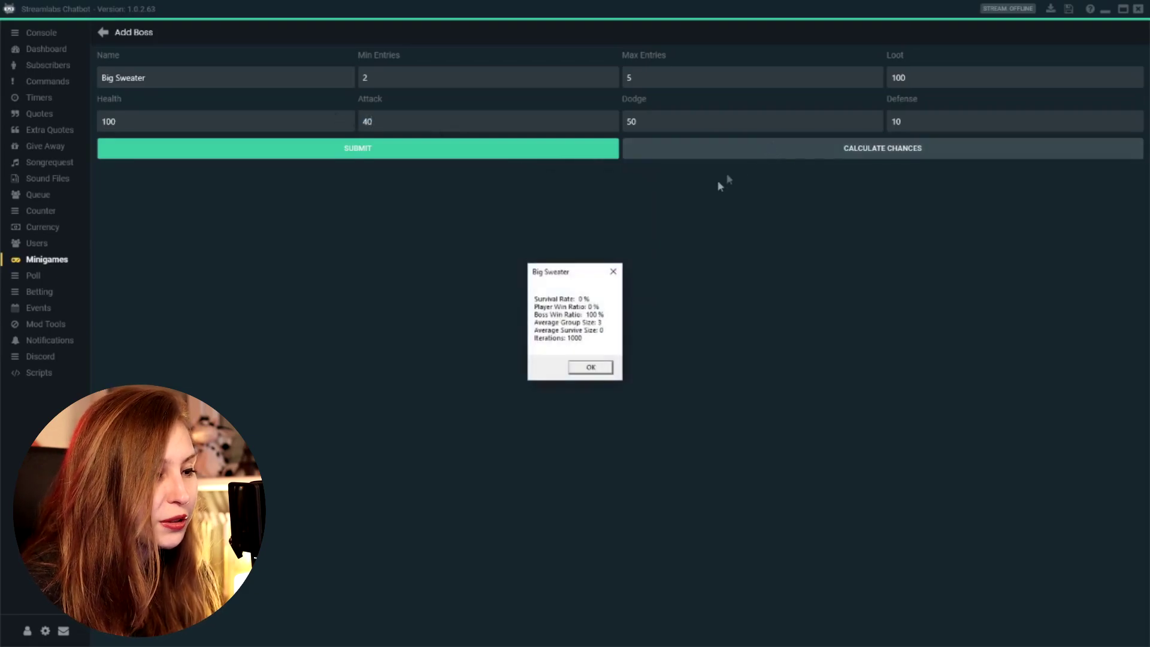
left_click(613, 271)
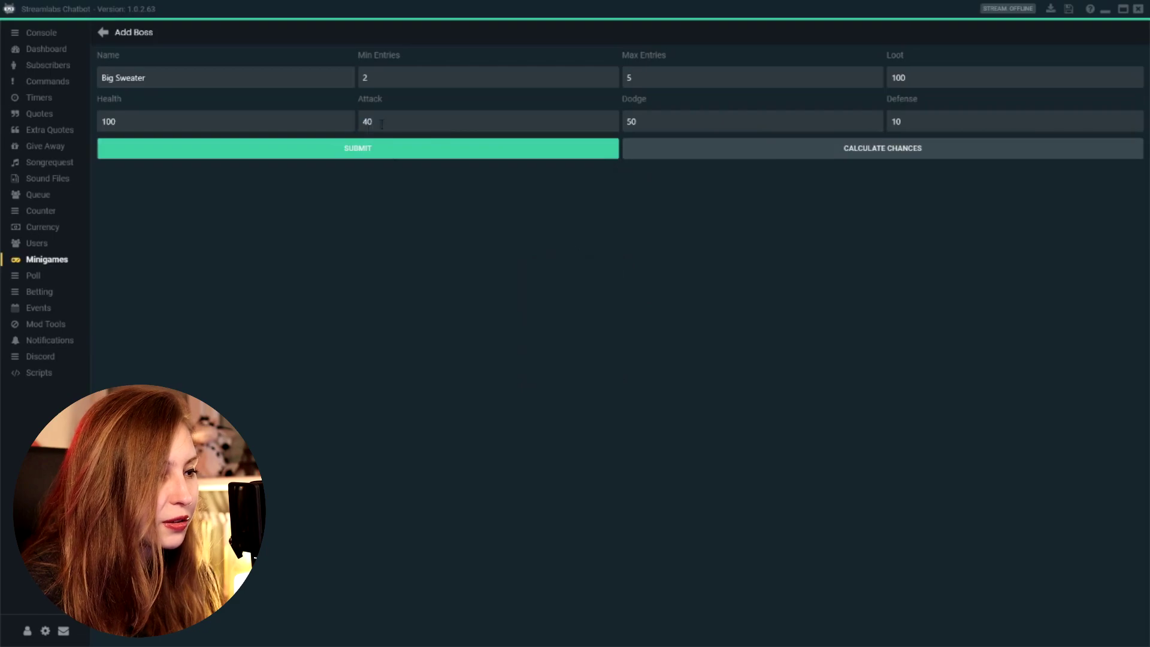
left_click(865, 157)
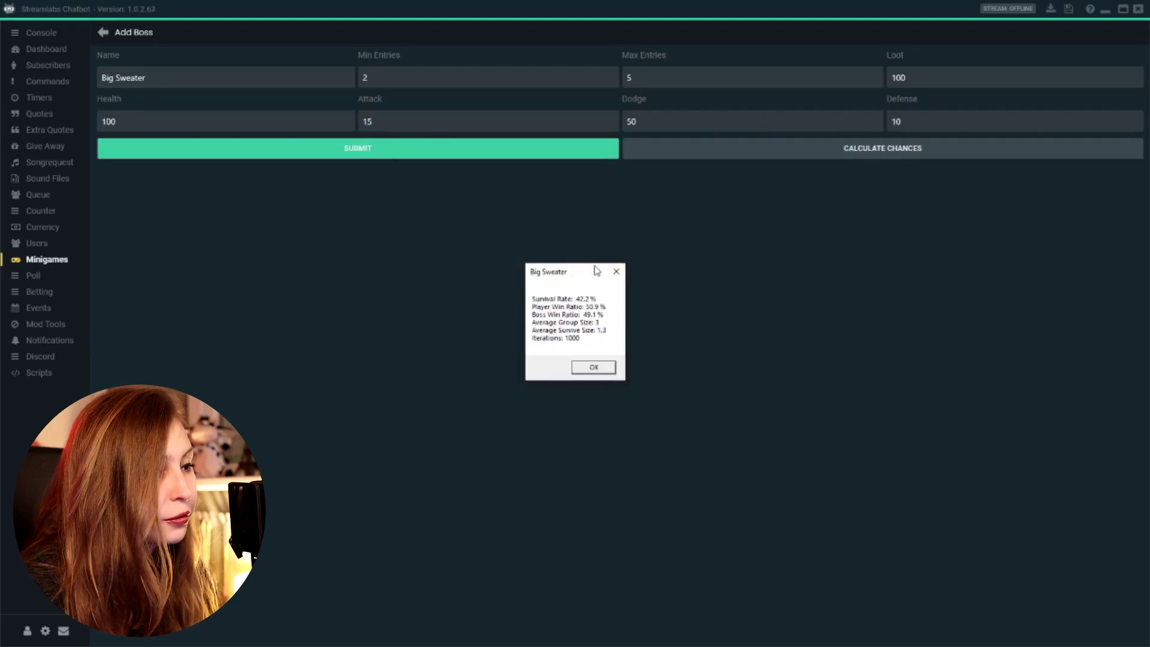
left_click_drag(596, 267, 590, 173)
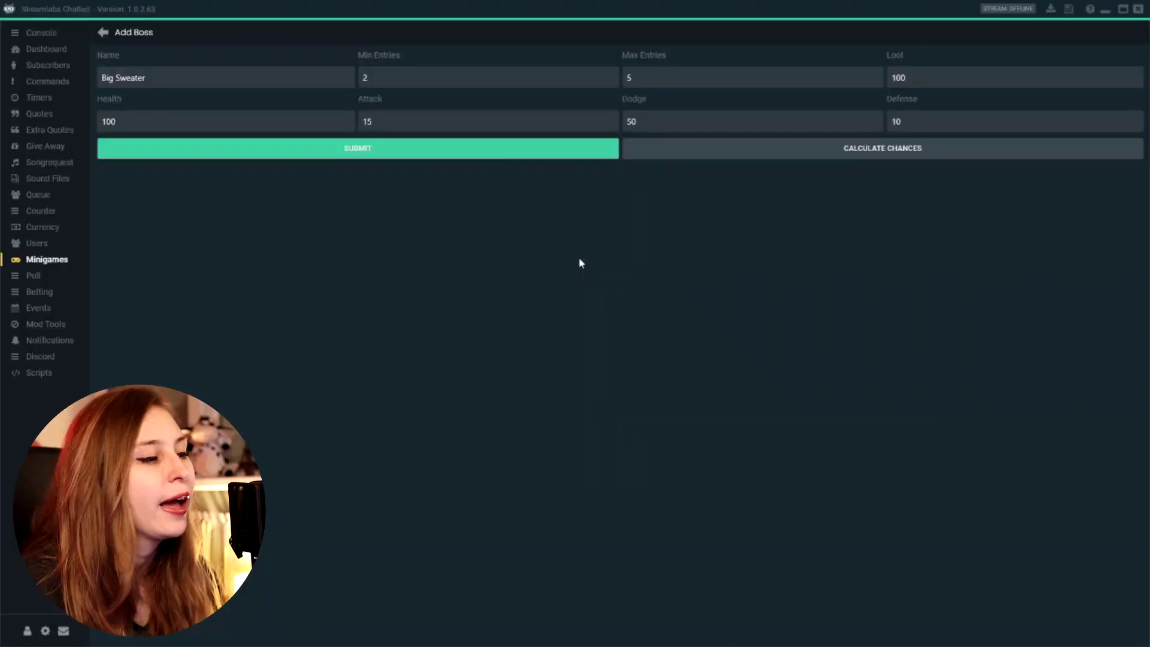
- Add the Big Sweater boss to the boss list and switch off the Heist and Duel minigames
left_click(457, 155)
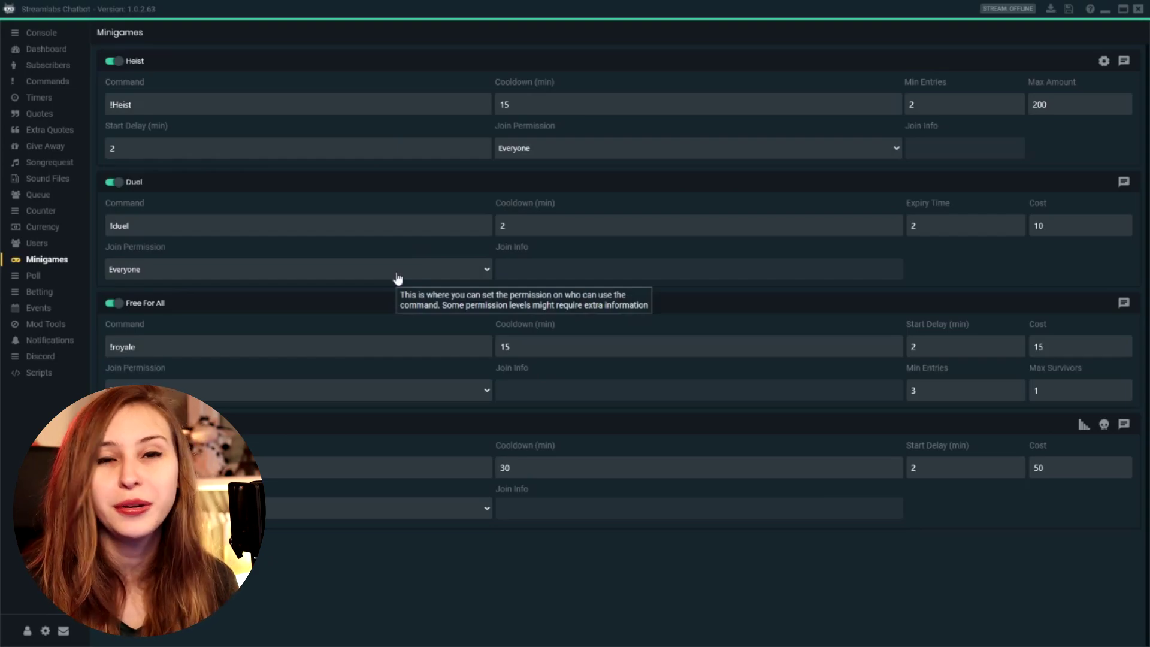
left_click(112, 62)
left_click(113, 182)
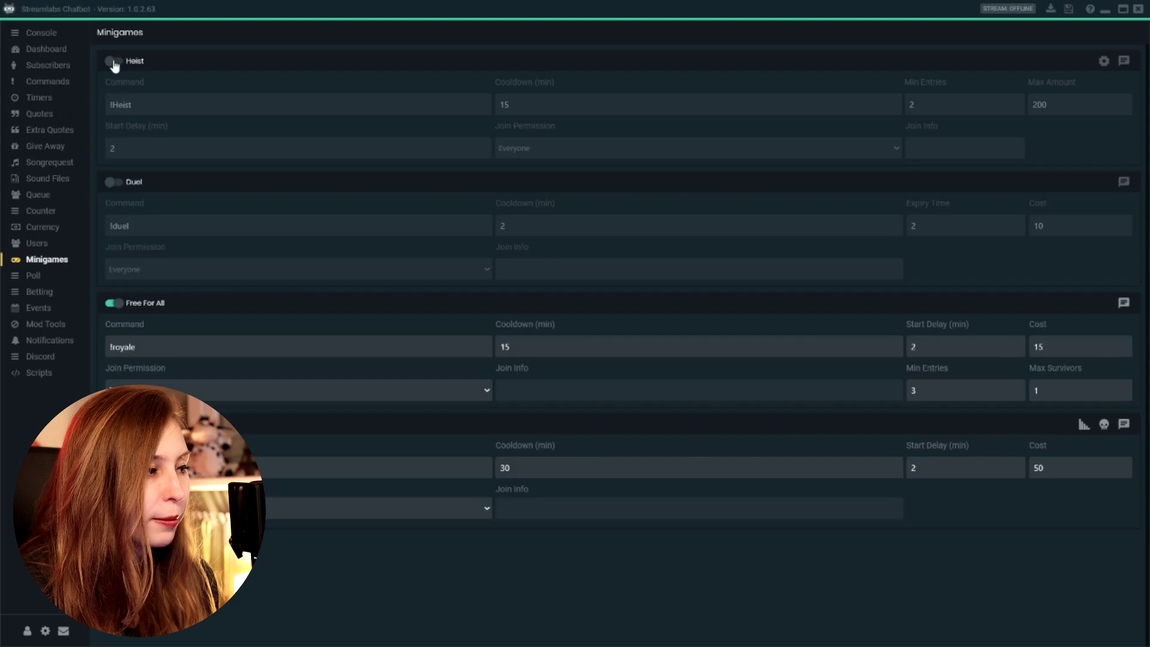